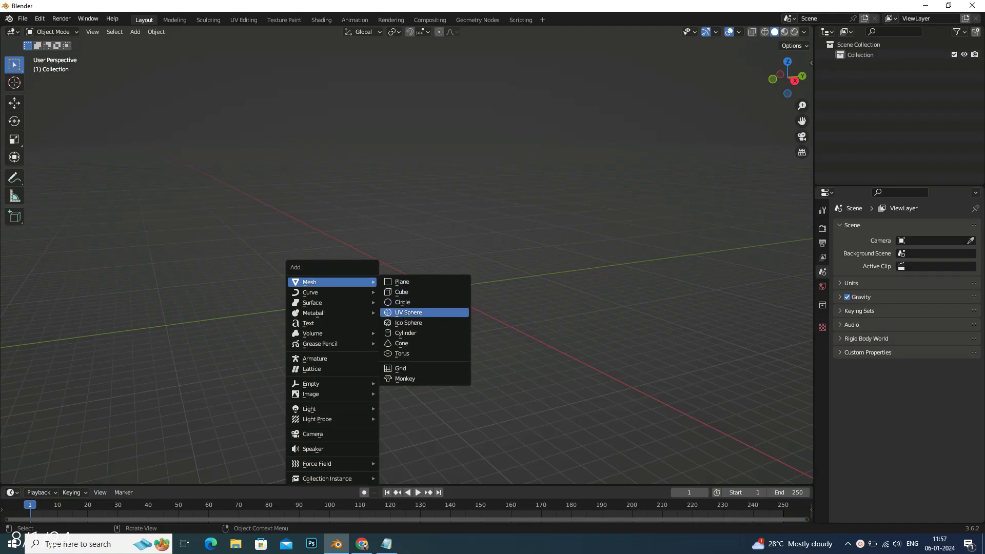
# Add a cylinder at the origin and show the transform sidebar.
pyautogui.click(411, 334)
pyautogui.scroll(3, 474, 308)
pyautogui.scroll(2, 474, 308)
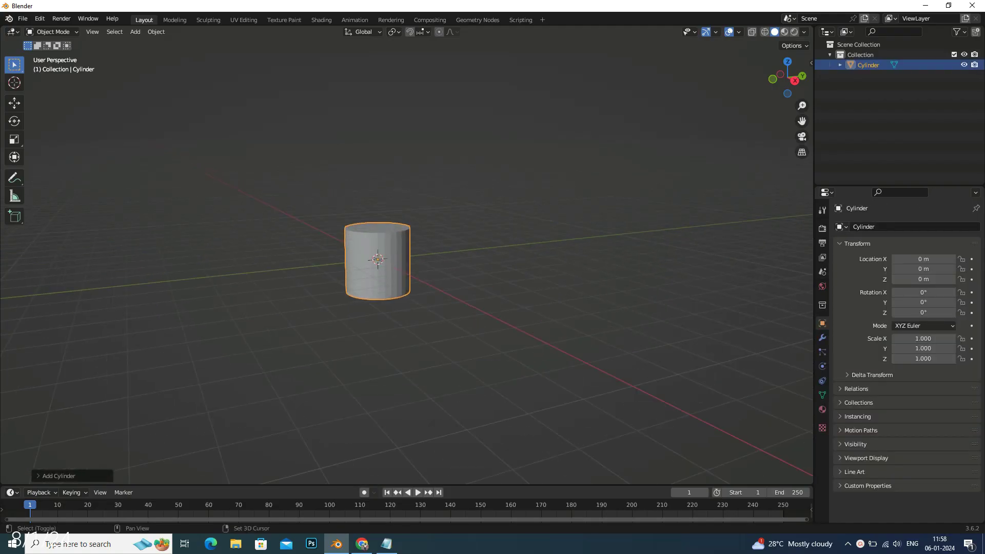
pyautogui.press('n')
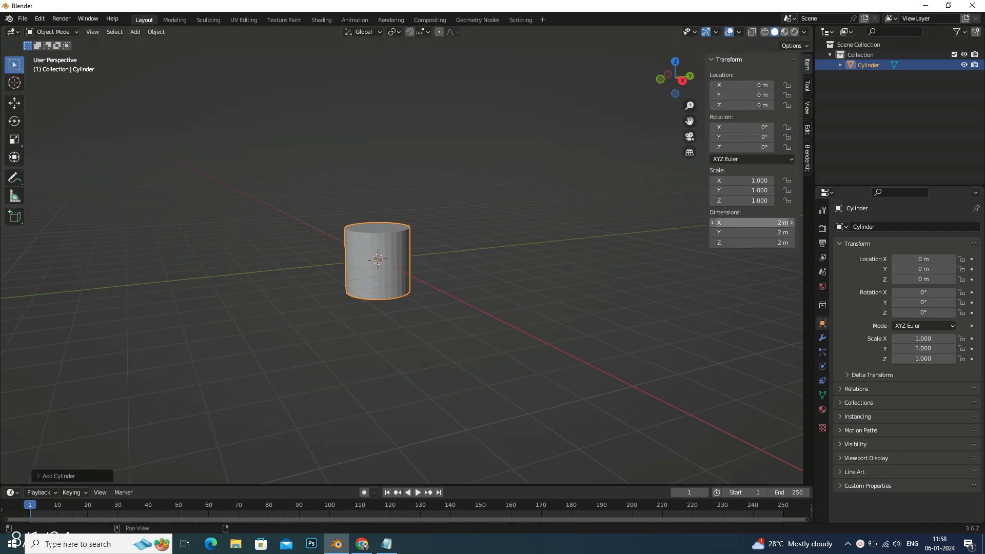
# Set the scene length unit to Centimeters in Scene Properties > Units.
pyautogui.click(822, 243)
pyautogui.click(822, 257)
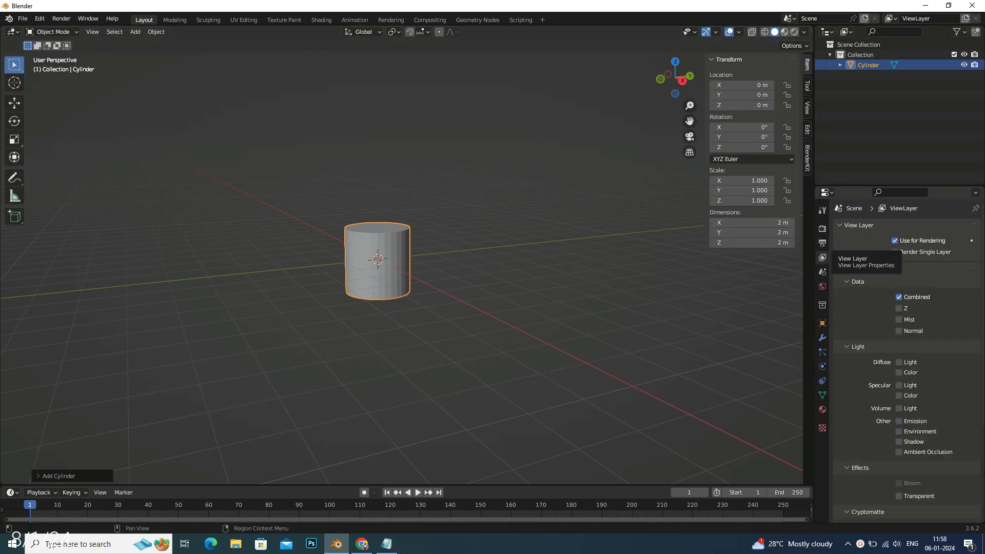
pyautogui.click(822, 271)
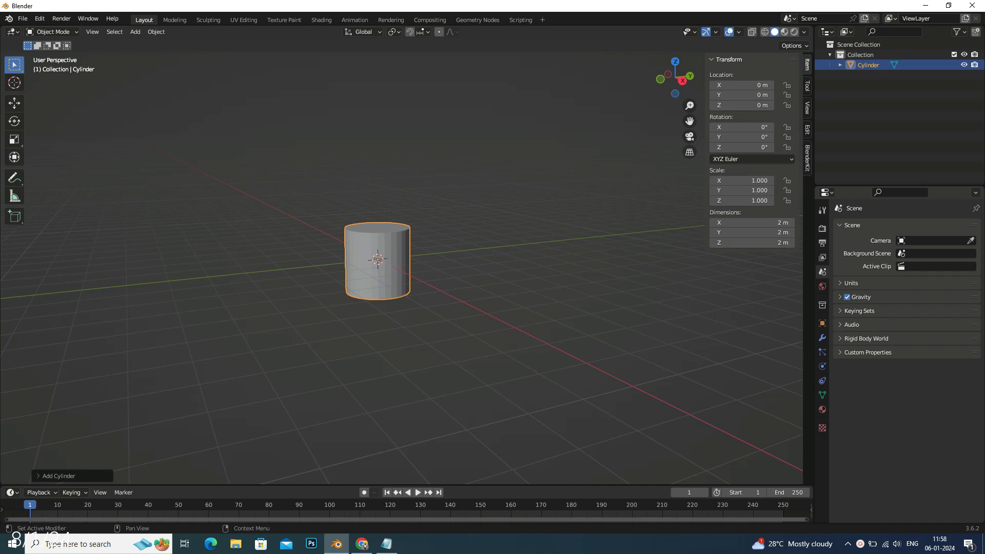
pyautogui.click(851, 282)
pyautogui.click(936, 346)
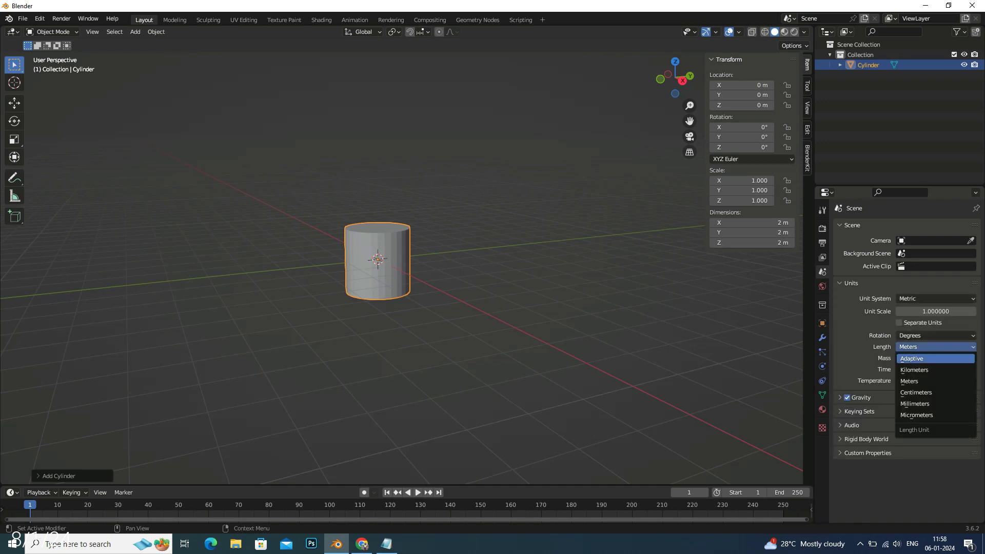
pyautogui.click(936, 392)
# Save the file as room 1.blend.
pyautogui.hotkey('ctrl', 's')
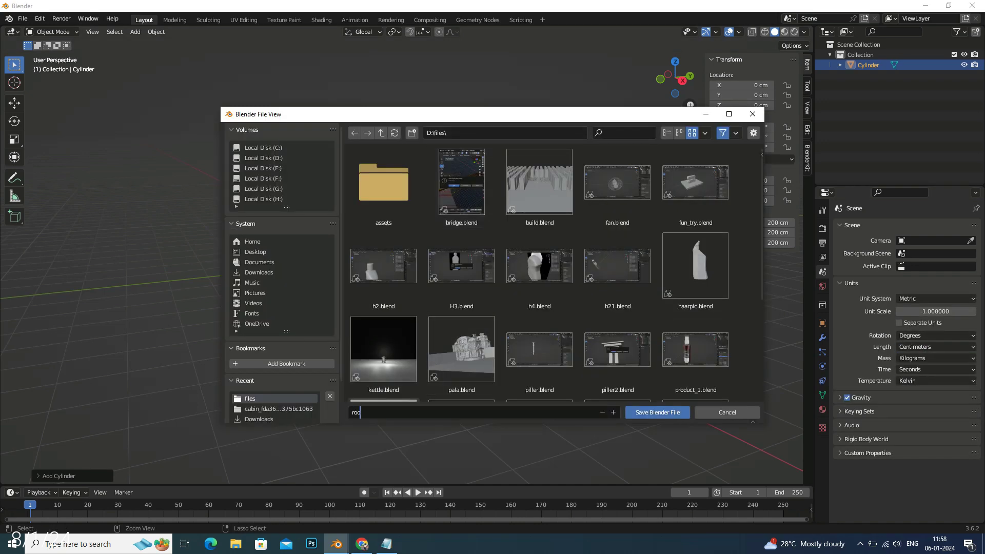
pyautogui.write('room 1')
pyautogui.press('Return')
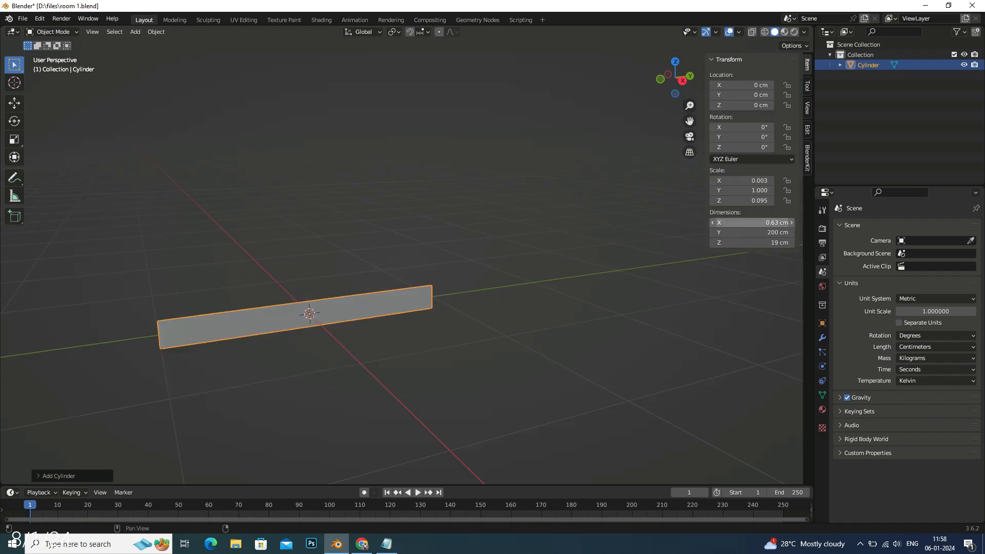
# Set the cylinder's dimensions to 0.63 × 0.63 × 19 cm.
pyautogui.doubleClick(752, 222)
pyautogui.write('10.6')
pyautogui.press('Tab')
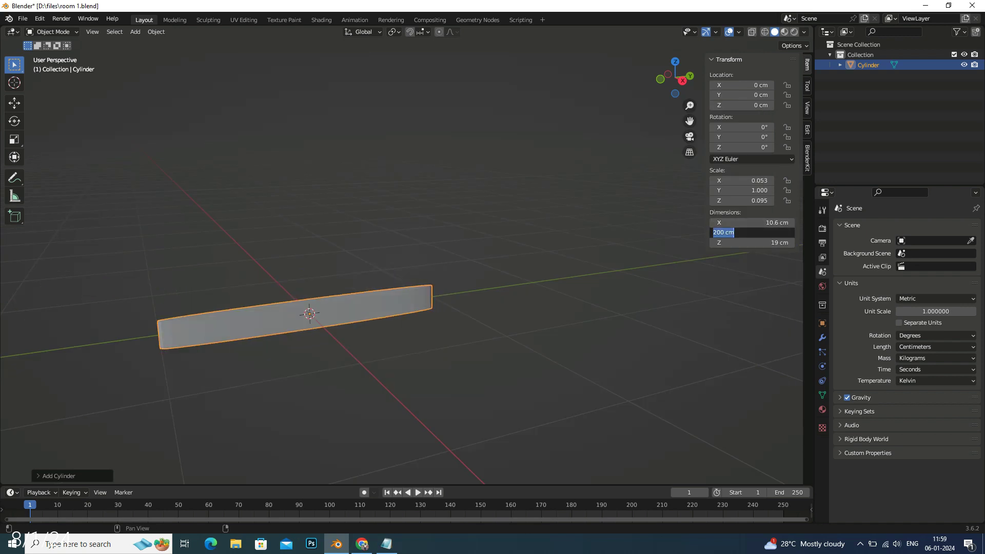
pyautogui.write('0.63')
pyautogui.press('Return')
pyautogui.doubleClick(751, 222)
pyautogui.write('0.63')
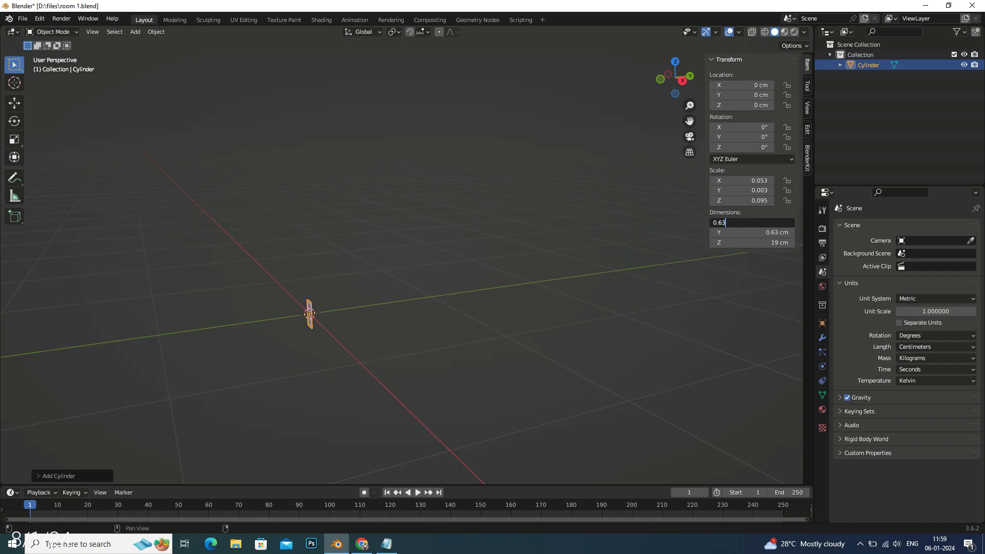
pyautogui.press('Return')
# Frame the thin upright rod in the view and enter Edit Mode.
pyautogui.moveTo(359, 308); pyautogui.dragTo(400, 288, button='middle')
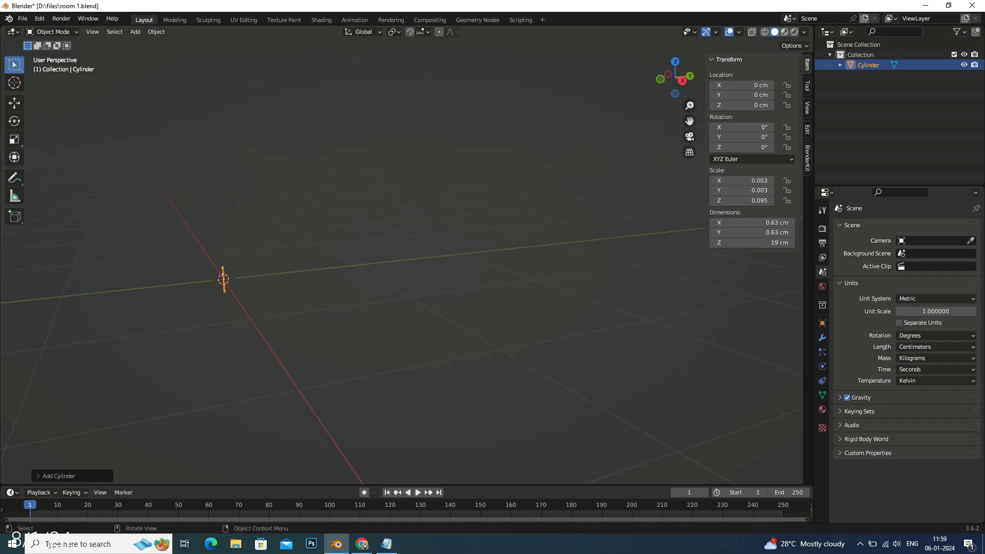
pyautogui.moveTo(690, 105); pyautogui.dragTo(689, 77)
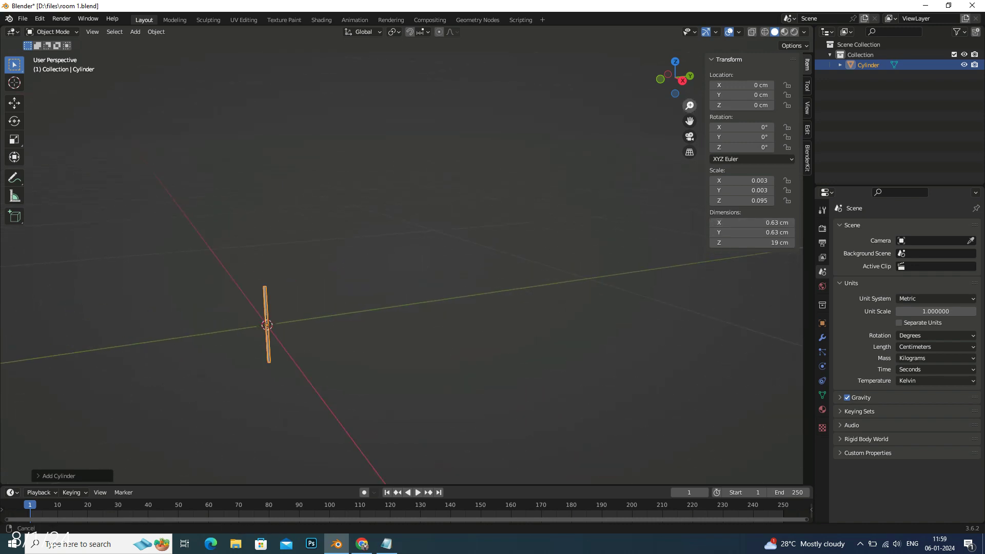
pyautogui.moveTo(359, 308)
pyautogui.mouseDown(button='middle')
pyautogui.moveTo(461, 288)
pyautogui.moveTo(564, 154)
pyautogui.mouseUp(button='middle')
pyautogui.moveTo(690, 121); pyautogui.dragTo(505, 352)
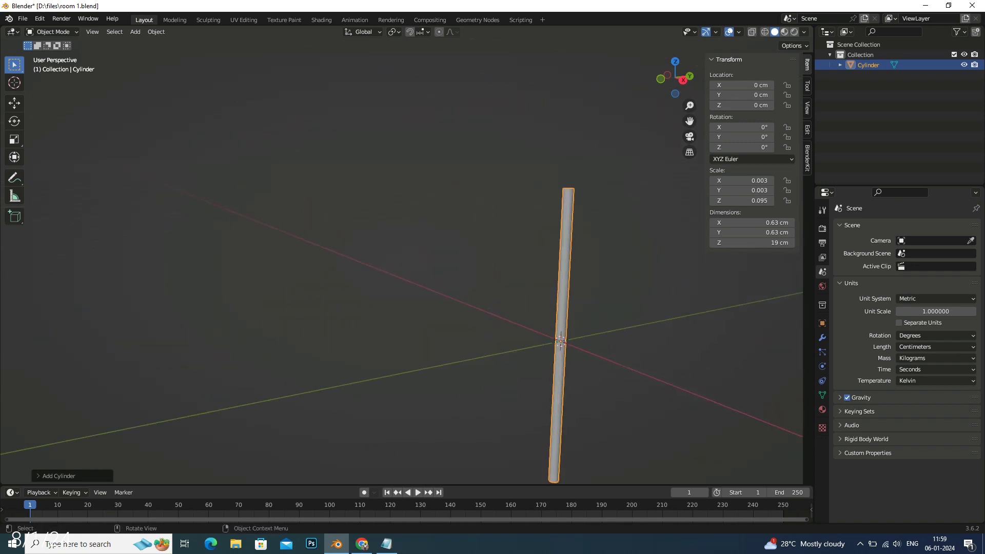
pyautogui.moveTo(689, 105); pyautogui.dragTo(690, 77)
pyautogui.press('Tab')
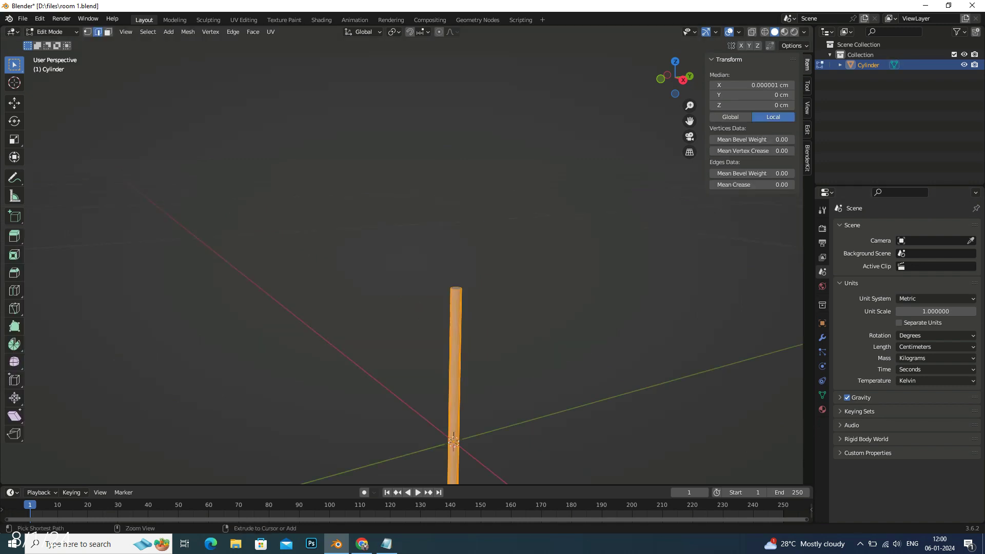
# Add a loop cut near the top of the cylinder.
pyautogui.hotkey('ctrl', 'r')
pyautogui.click(457, 333)
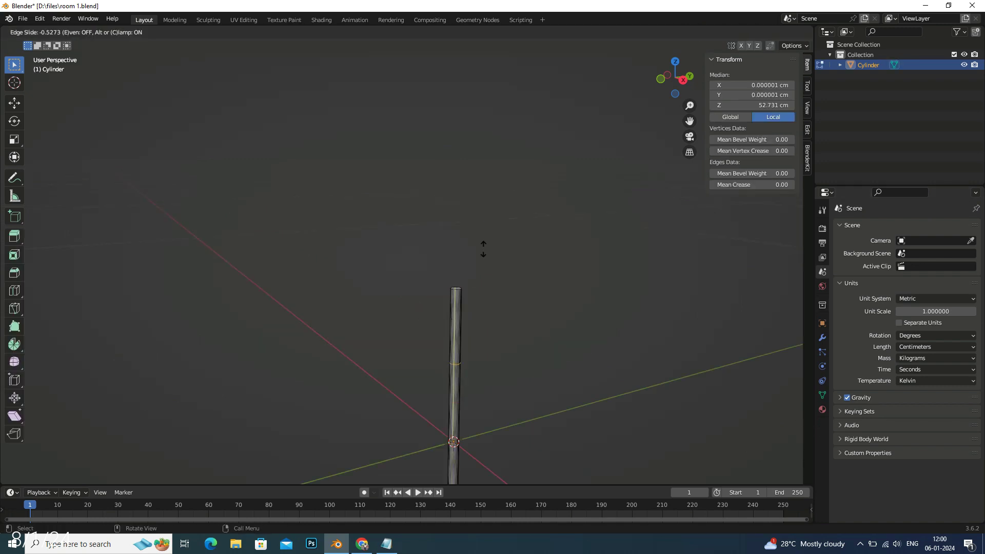
pyautogui.click(502, 206)
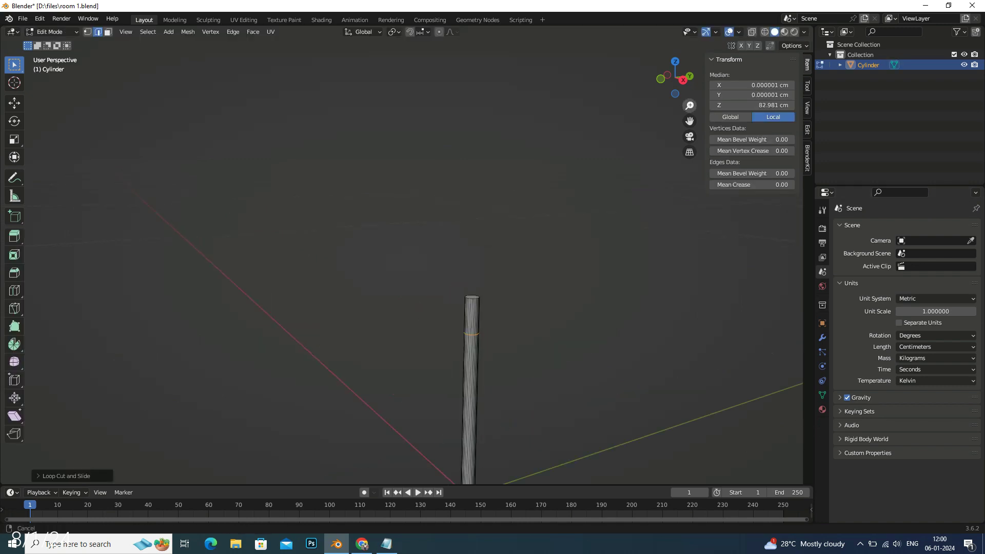
pyautogui.moveTo(501, 205); pyautogui.dragTo(518, 195, button='middle')
pyautogui.moveTo(690, 120); pyautogui.dragTo(461, 51)
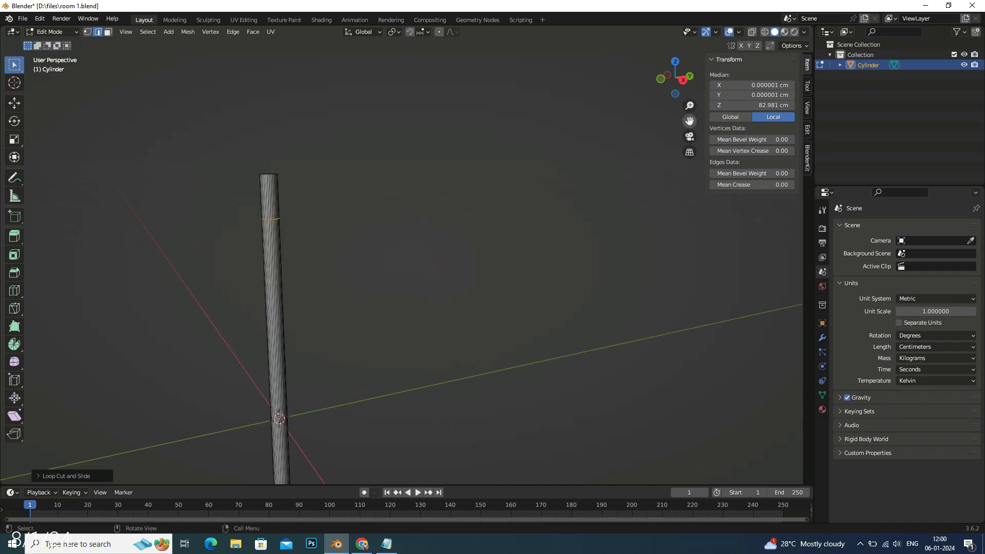
pyautogui.moveTo(690, 105)
pyautogui.mouseDown()
pyautogui.moveTo(689, 118)
pyautogui.moveTo(690, 92)
pyautogui.mouseUp()
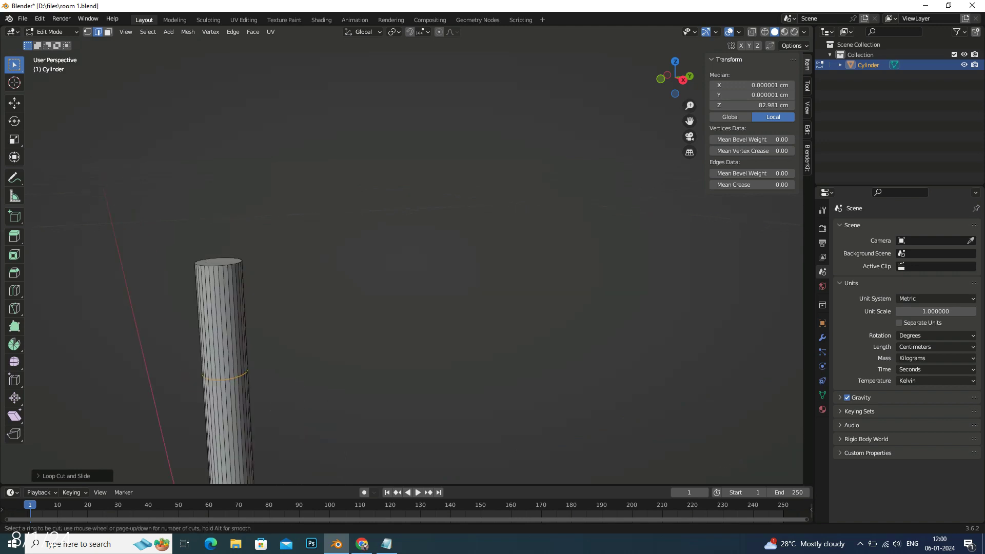
# Add a second top loop and move it up along Z toward the end.
pyautogui.click(239, 390)
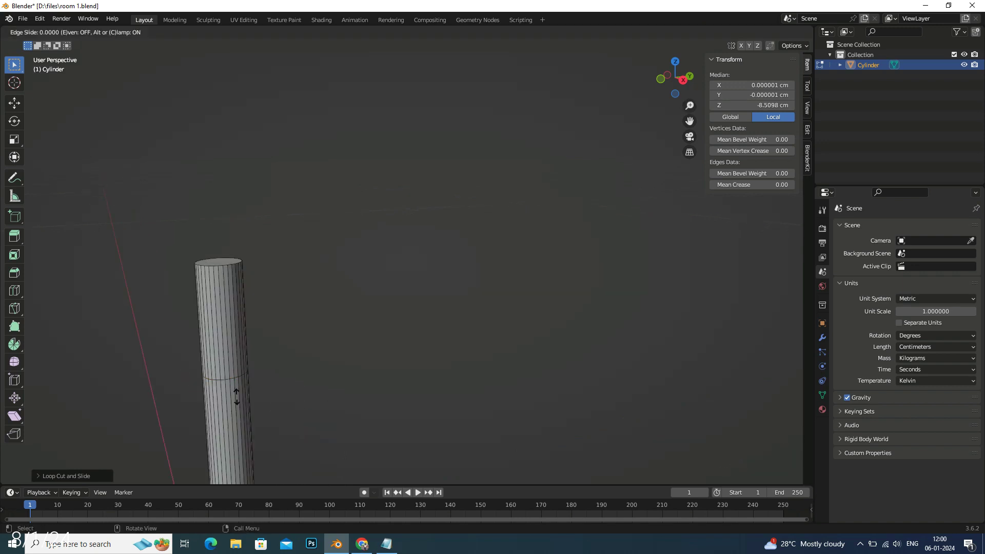
pyautogui.click(252, 173)
pyautogui.click(14, 102)
pyautogui.press('KP_Decimal')
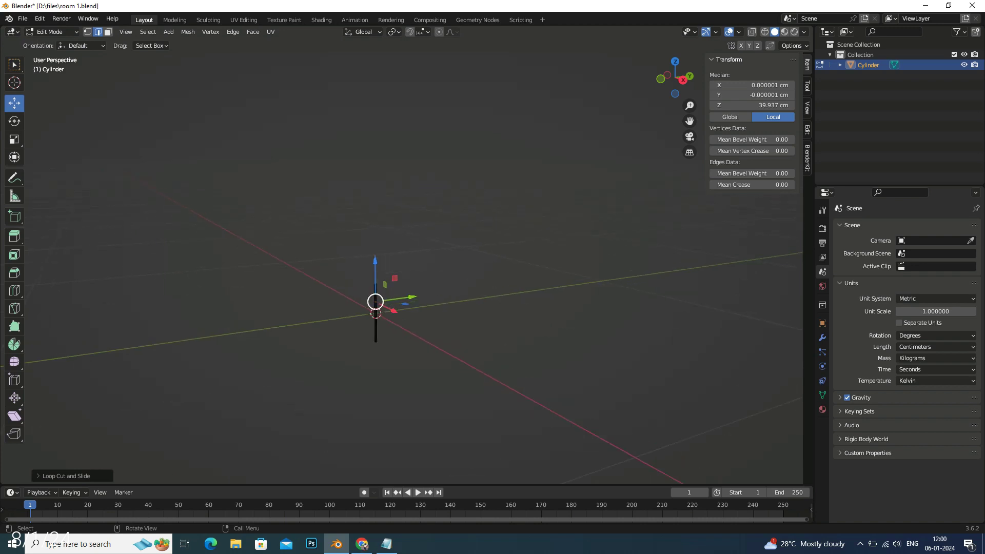
pyautogui.scroll(5, 387, 291)
pyautogui.scroll(5, 386, 290)
pyautogui.moveTo(224, 422); pyautogui.dragTo(220, 344)
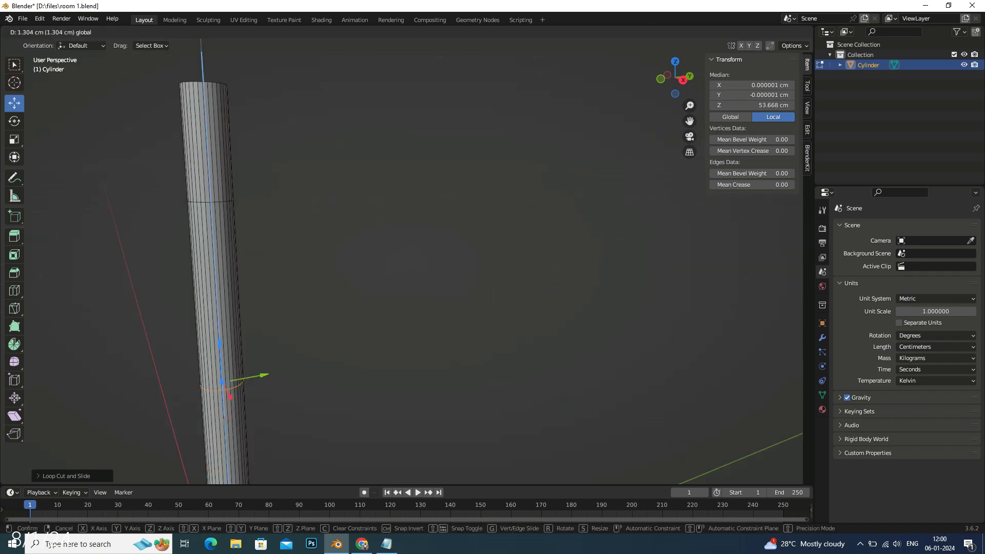
pyautogui.moveTo(214, 260); pyautogui.dragTo(211, 208)
pyautogui.hotkey('alt', 'a')
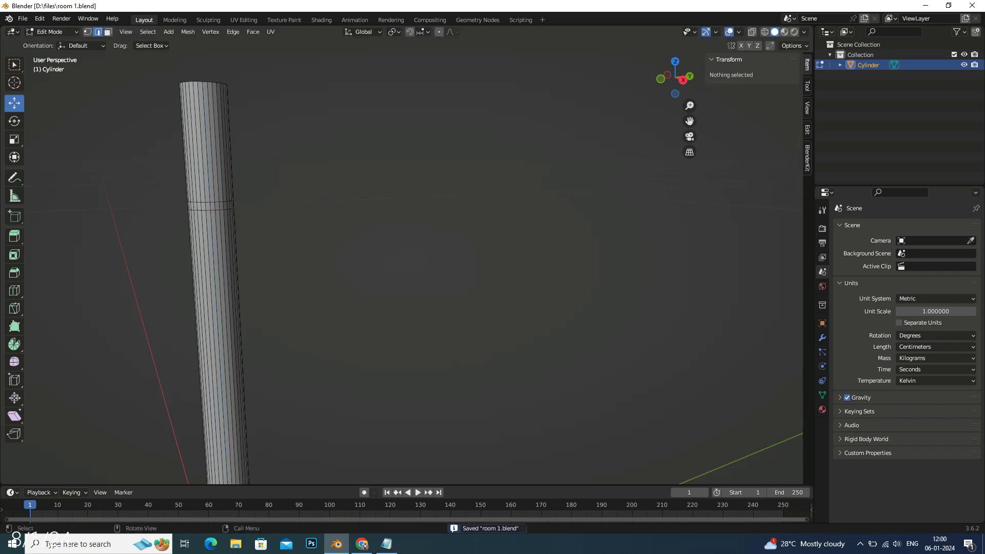
pyautogui.scroll(-5, 287, 257)
# Add an edge loop near the bottom of the cylinder.
pyautogui.keyDown('alt'); pyautogui.click(290, 246); pyautogui.keyUp('alt')
pyautogui.press('g')
pyautogui.press('g')
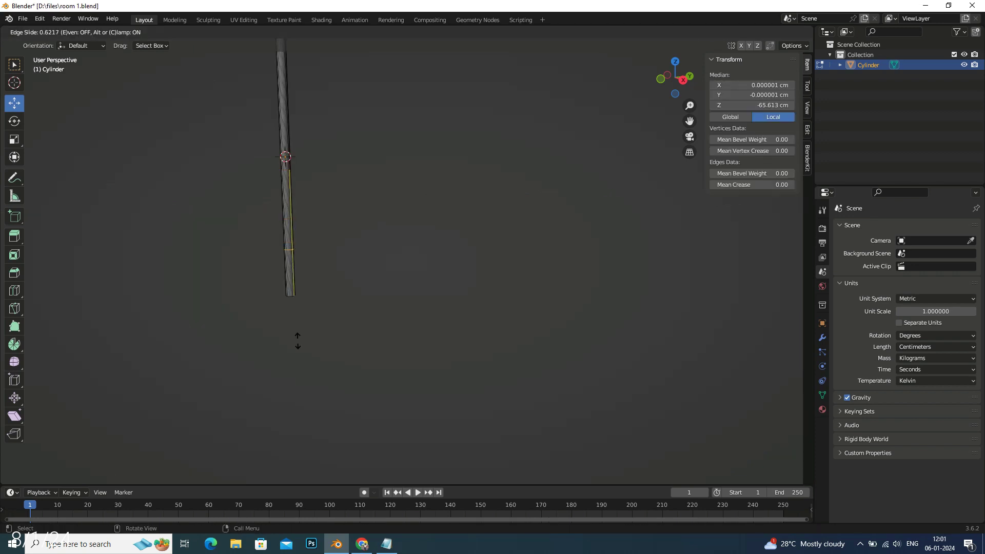
pyautogui.click(315, 362)
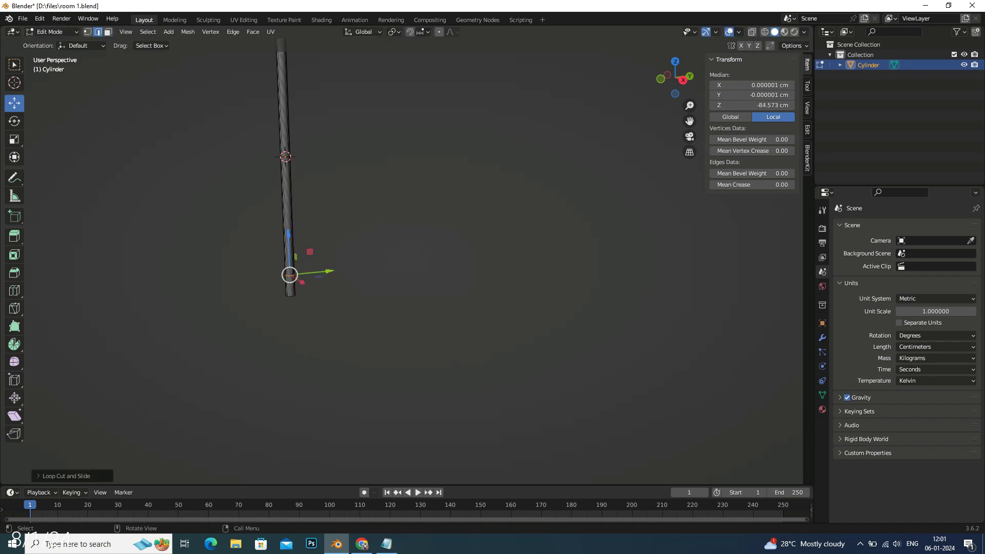
pyautogui.scroll(2, 690, 105)
pyautogui.moveTo(690, 120); pyautogui.dragTo(800, 123)
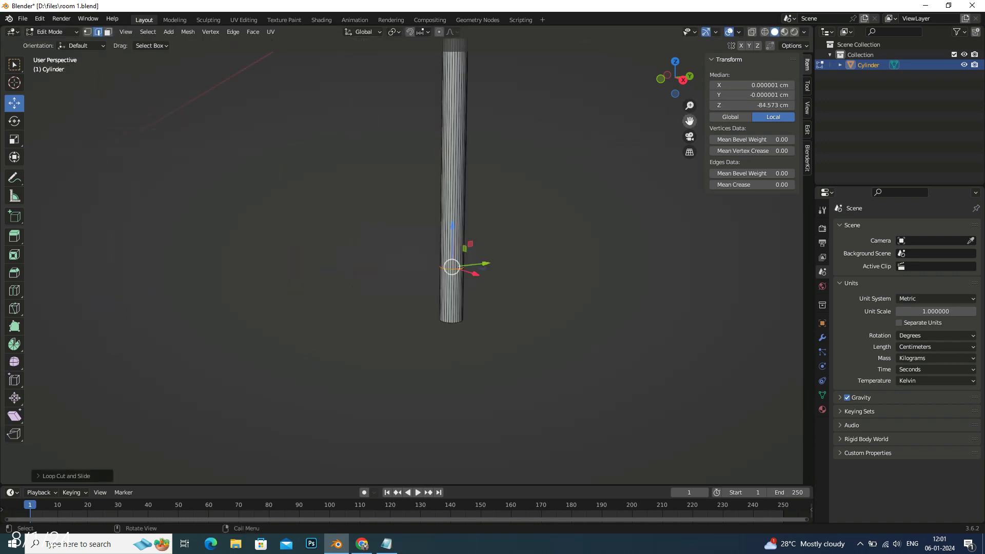
# Select the bottom face and scale it down into a sharpened pencil point.
pyautogui.press('3')
pyautogui.hotkey('shift', 'h')
pyautogui.press('Home')
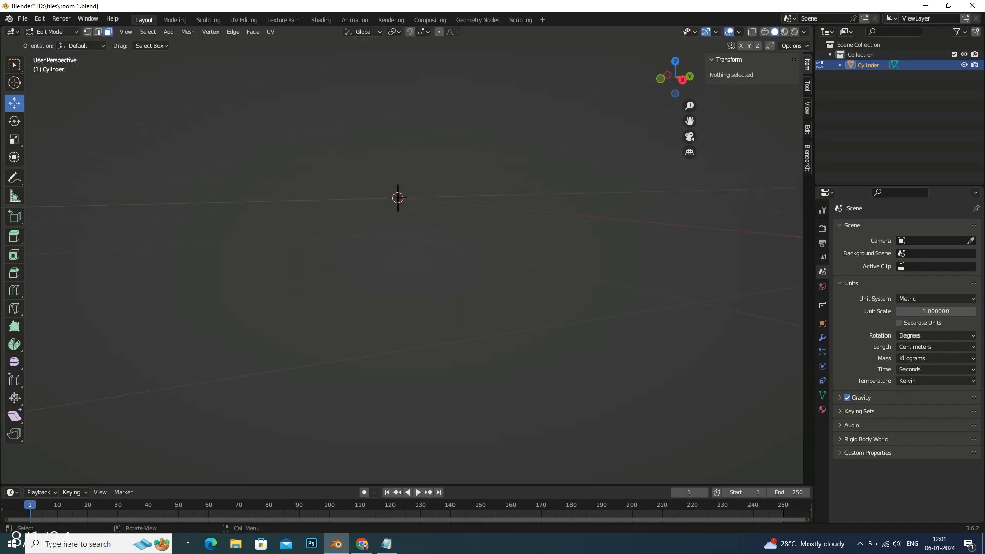
pyautogui.moveTo(676, 77); pyautogui.dragTo(689, 120)
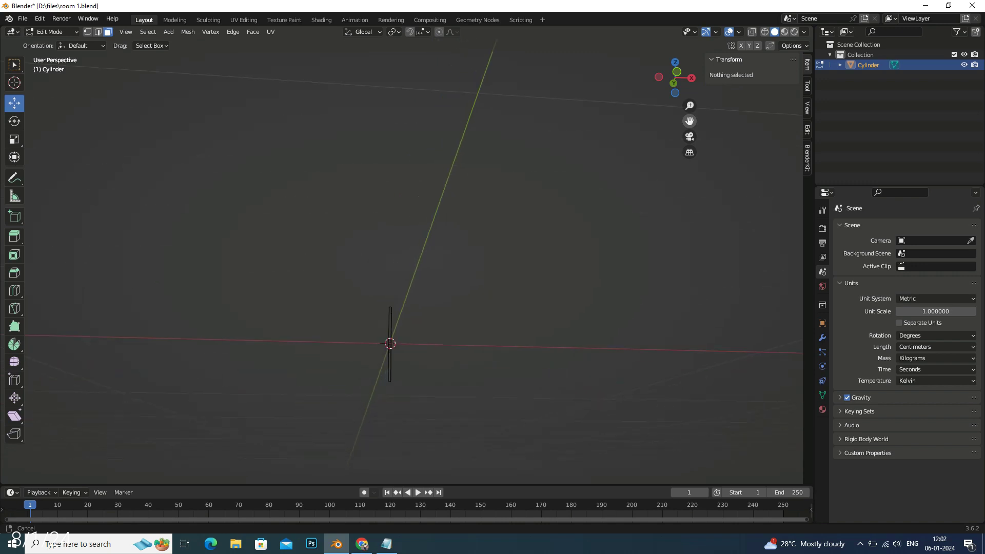
pyautogui.click(405, 347)
pyautogui.moveTo(462, 359); pyautogui.dragTo(456, 338, button='middle')
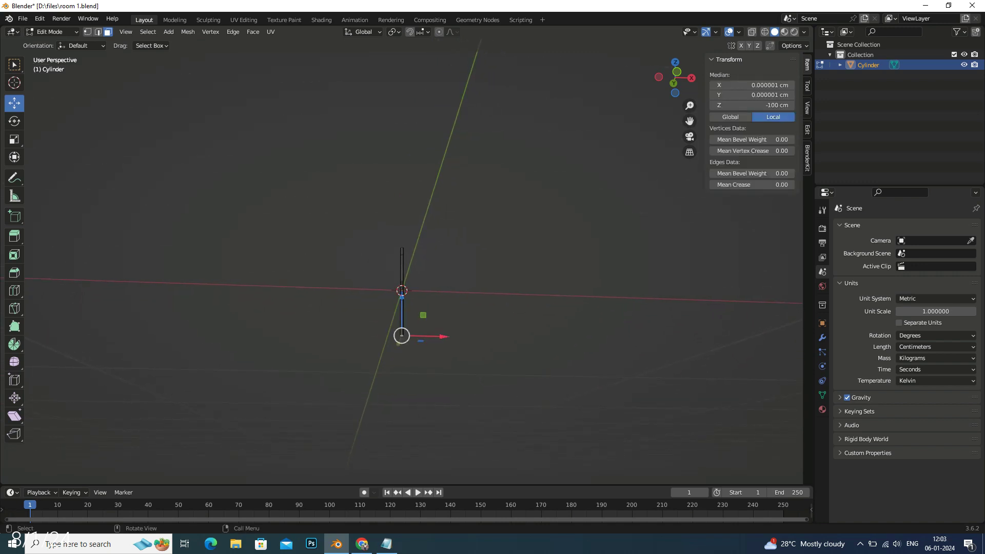
pyautogui.press('s')
pyautogui.click(478, 373)
pyautogui.press('KP_1')
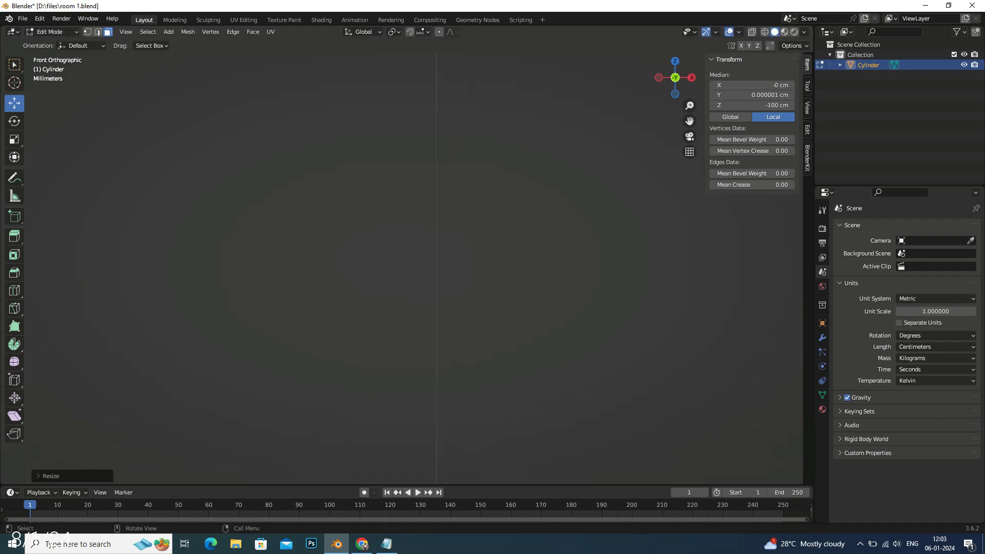
# Frame the pencil tip in the view and return to Edit Mode.
pyautogui.press('Tab')
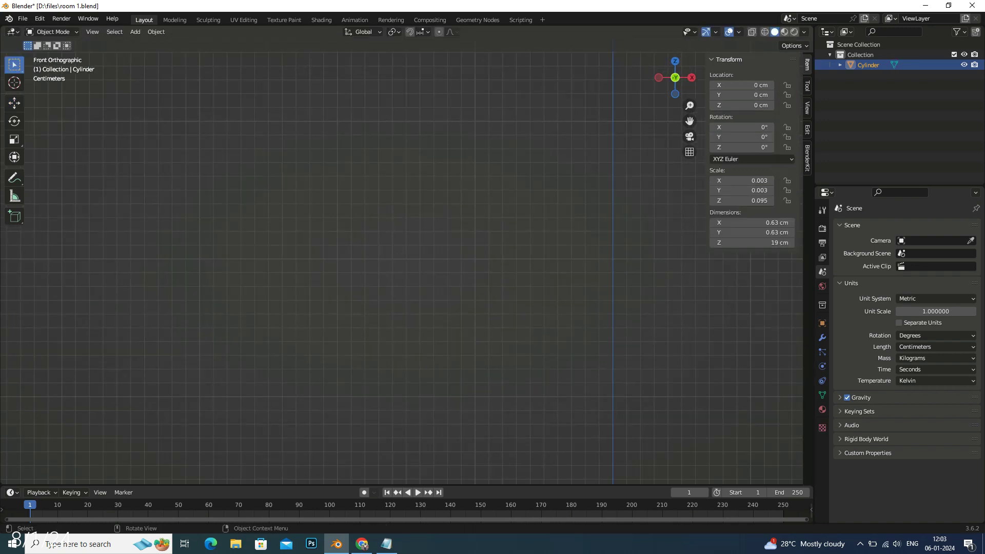
pyautogui.scroll(-5, 402, 267)
pyautogui.scroll(4, 491, 263)
pyautogui.keyDown('shift'); pyautogui.moveTo(436, 154); pyautogui.dragTo(436, 257, button='middle'); pyautogui.keyUp('shift')
pyautogui.scroll(2, 436, 205)
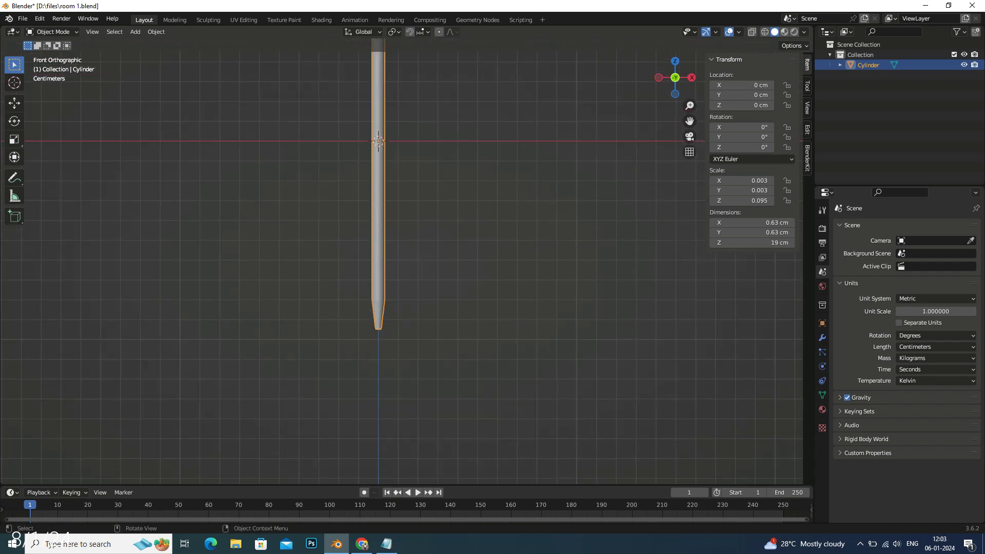
pyautogui.scroll(3, 400, 257)
pyautogui.keyDown('shift'); pyautogui.moveTo(455, 393); pyautogui.dragTo(551, 393, button='middle'); pyautogui.keyUp('shift')
pyautogui.press('Tab')
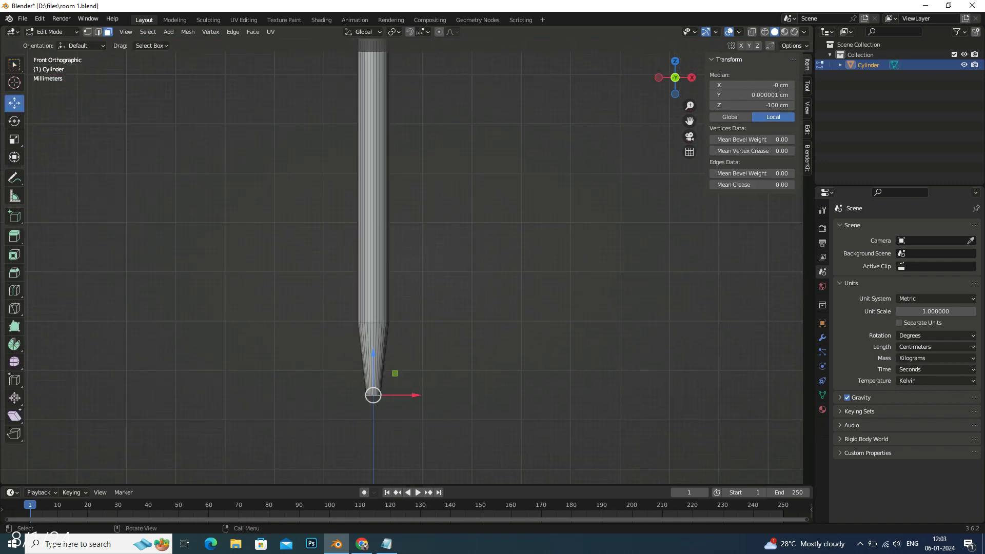
# Scale, inset, extrude and shrink the tip face.
pyautogui.press('s')
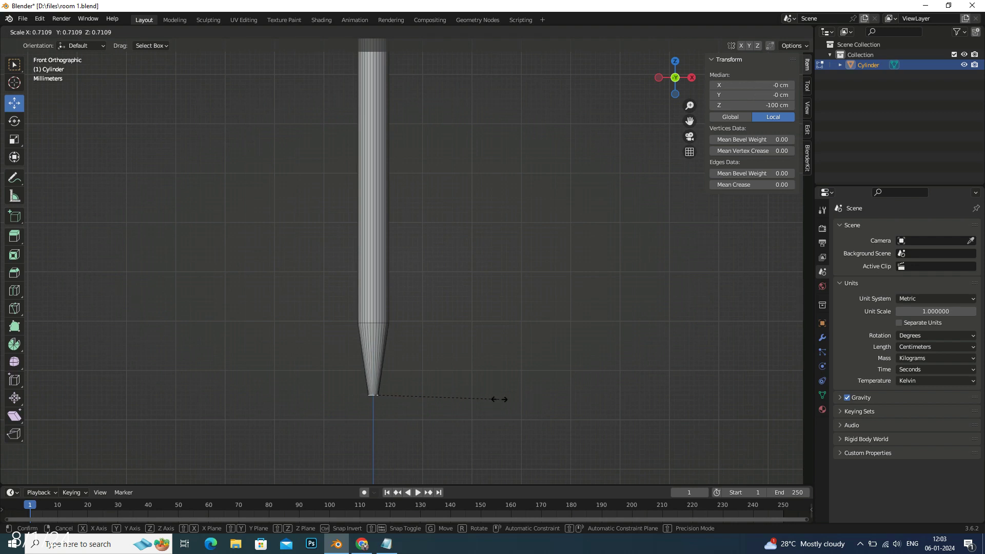
pyautogui.click(499, 399)
pyautogui.press('i')
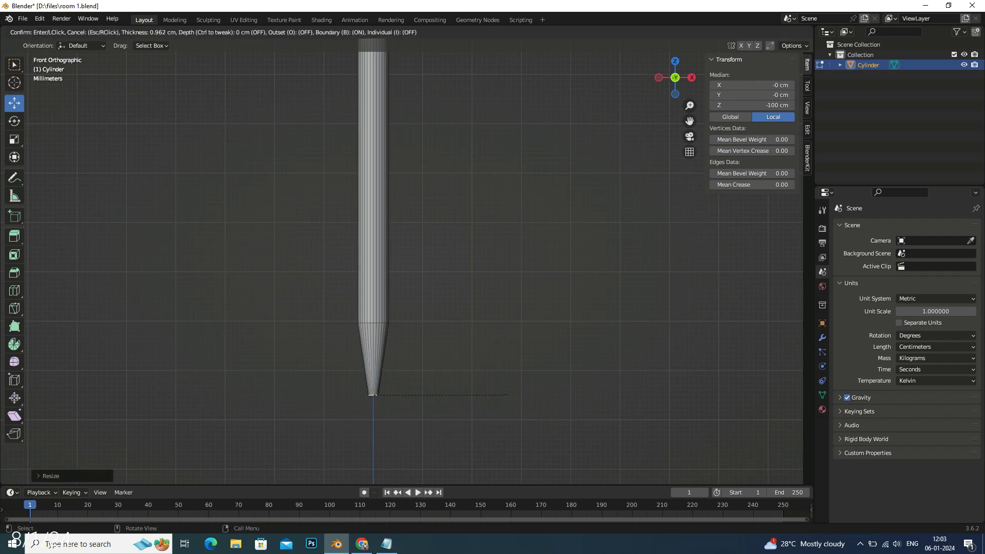
pyautogui.click(502, 394)
pyautogui.press('e')
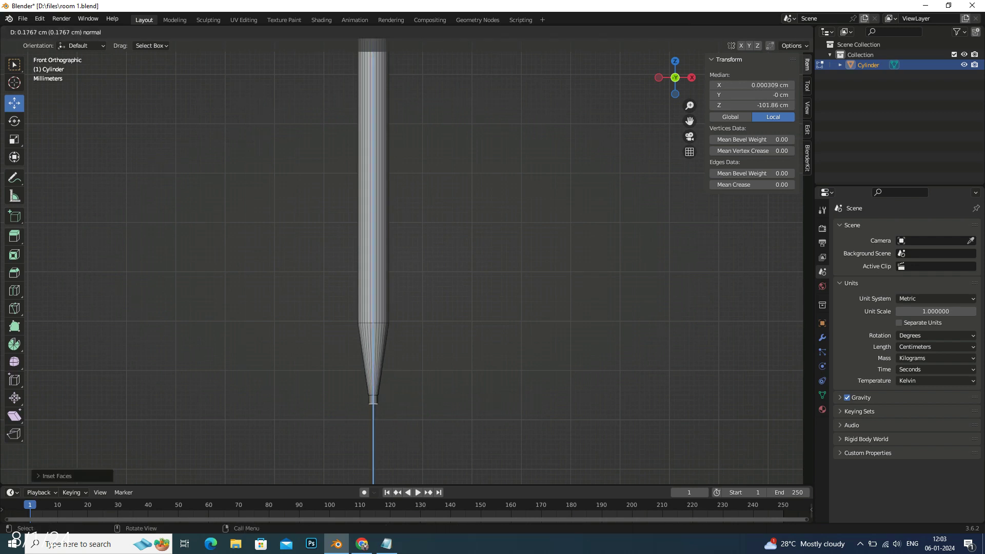
pyautogui.press('Return')
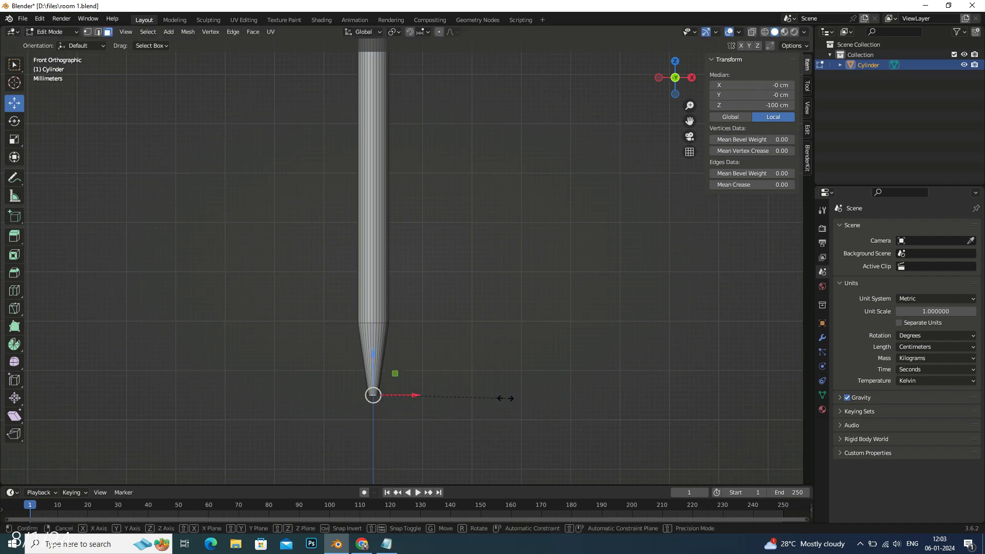
pyautogui.press('s')
pyautogui.click(495, 399)
# Extrude and shrink the tip again, bevel its edge, and slide the cone-top loop.
pyautogui.press('e')
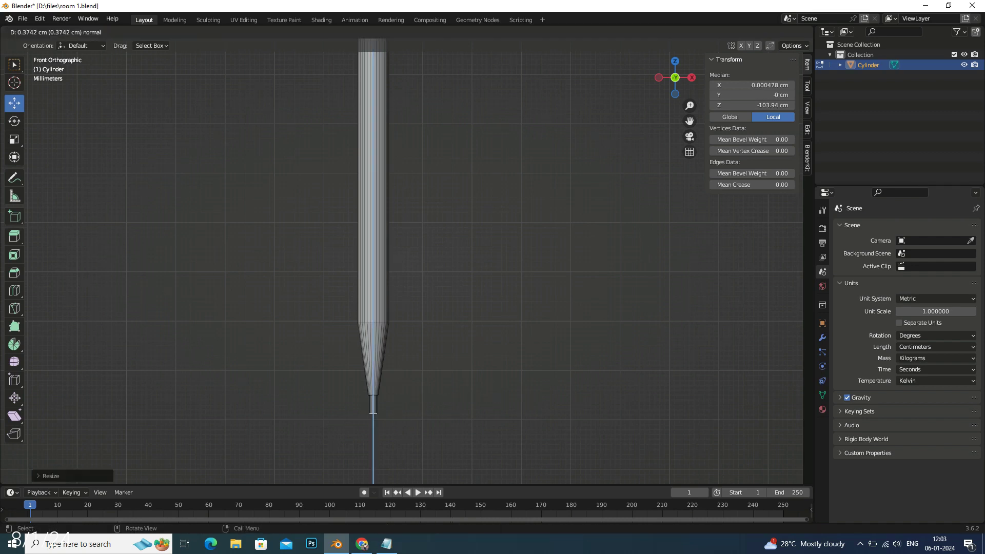
pyautogui.click(374, 407)
pyautogui.press('s')
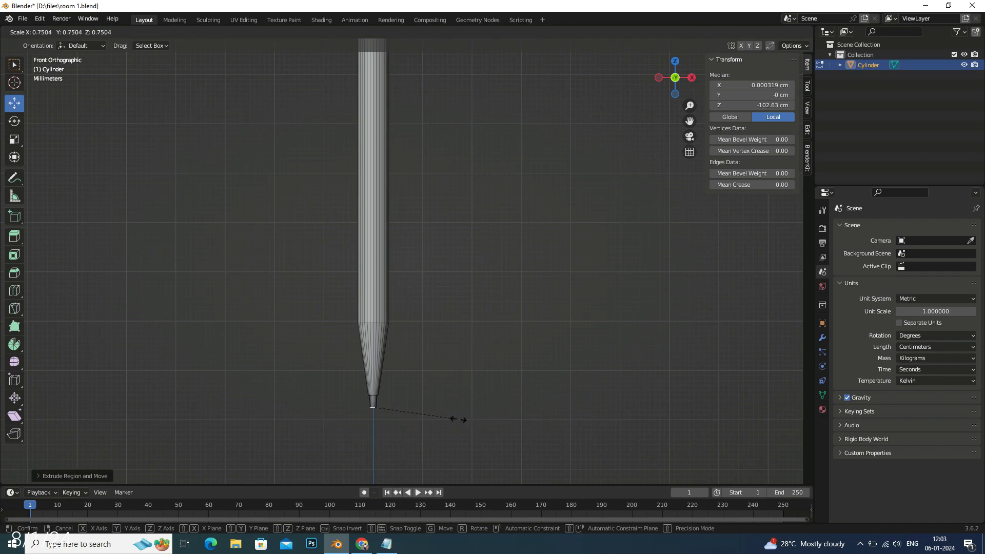
pyautogui.click(458, 419)
pyautogui.hotkey('ctrl', 'b')
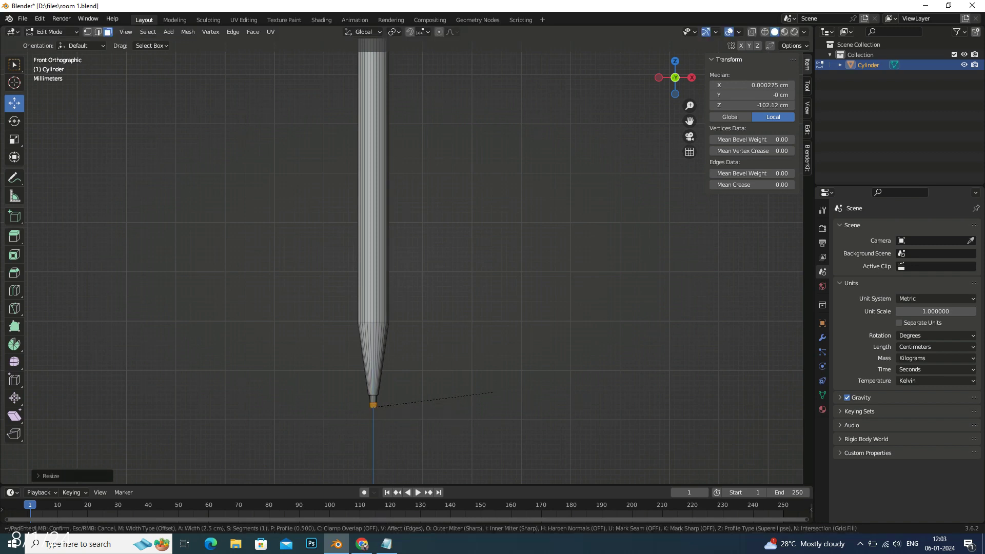
pyautogui.click(490, 395)
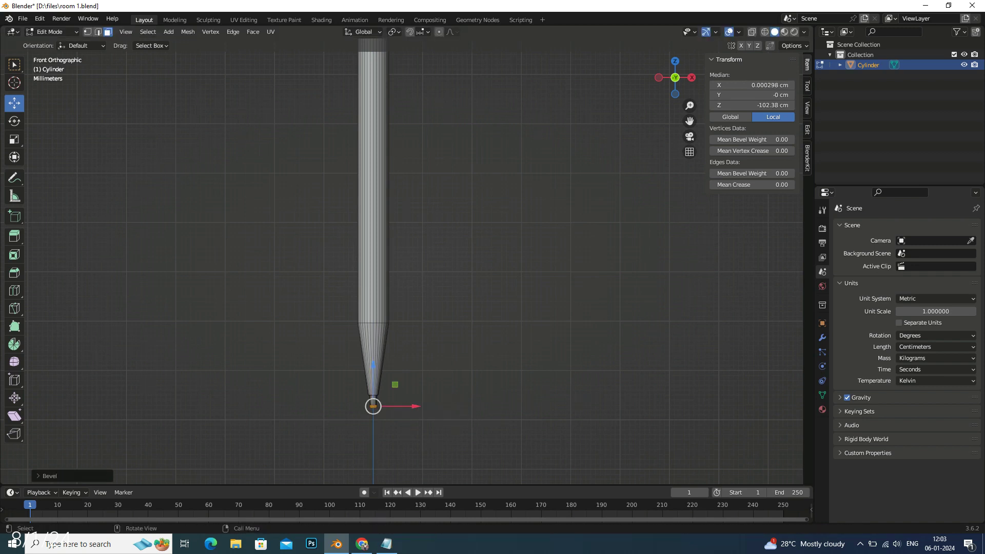
pyautogui.press('g')
pyautogui.press('g')
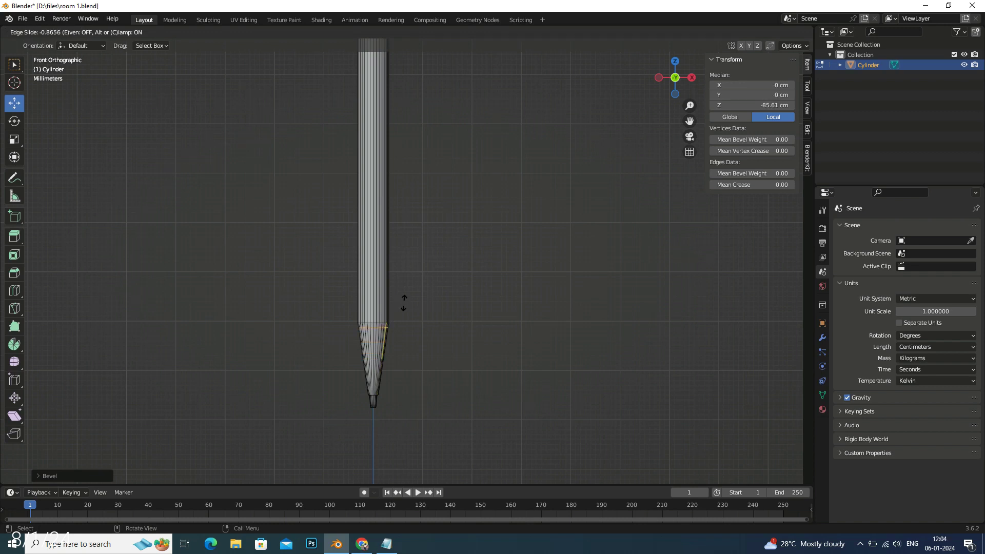
pyautogui.click(405, 302)
# Deselect all, save room 1.blend, and frame the whole pencil in Object Mode.
pyautogui.hotkey('alt', 'a')
pyautogui.hotkey('ctrl', 's')
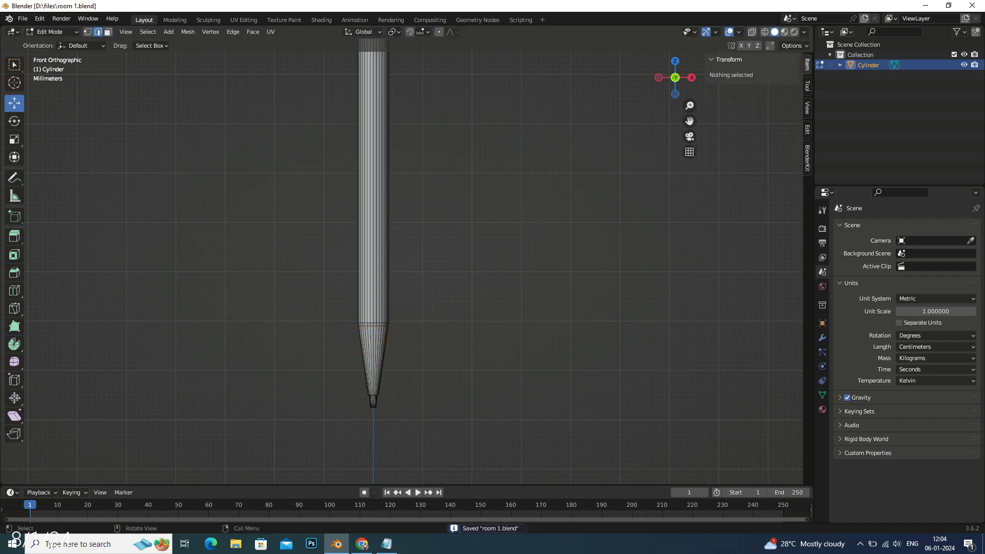
pyautogui.hotkey('shift', 'c')
pyautogui.press('Home')
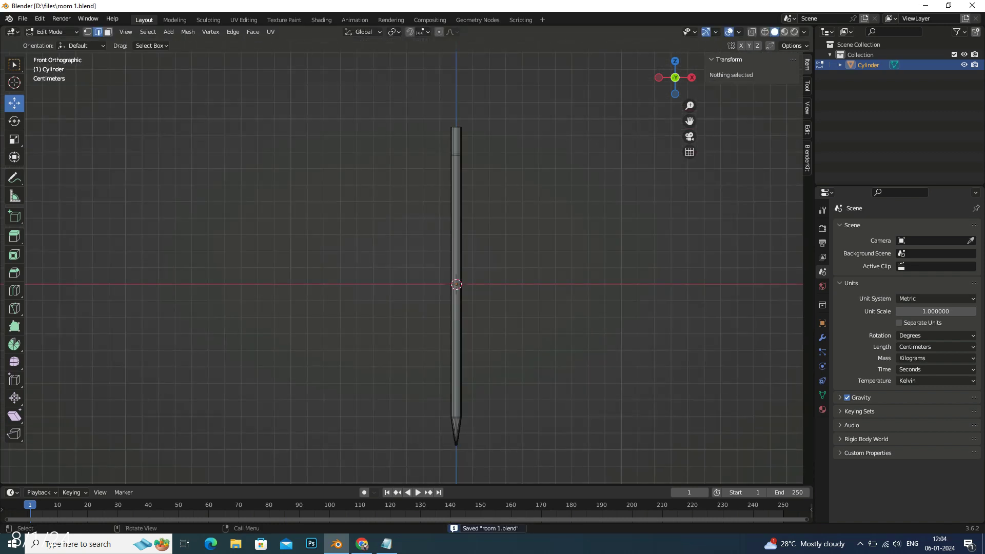
pyautogui.press('Tab')
# Increase the viewport Clip End in the sidebar's View settings.
pyautogui.hotkey('alt', 'a')
pyautogui.moveTo(461, 256); pyautogui.dragTo(498, 228, button='middle')
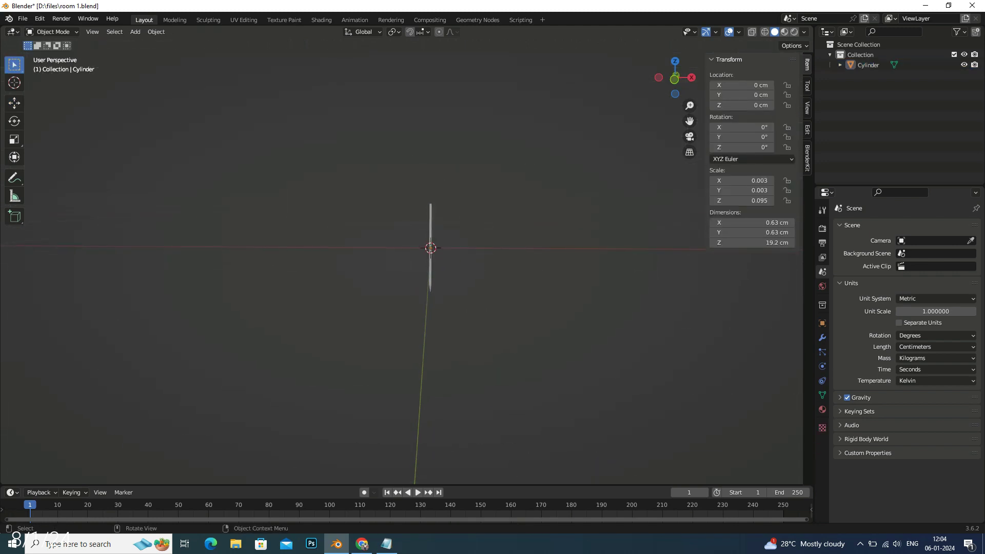
pyautogui.click(807, 108)
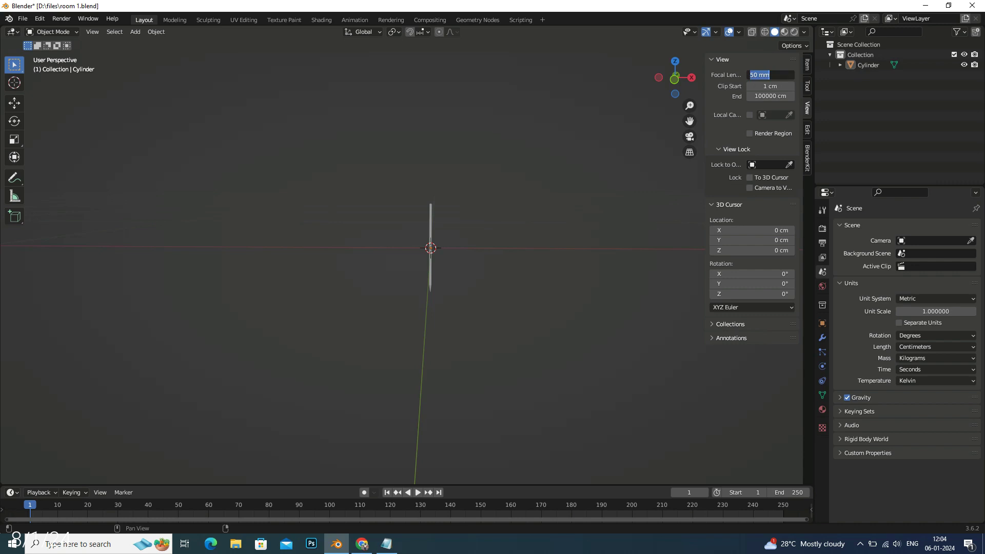
pyautogui.press('Return')
pyautogui.write('00')
pyautogui.press('Return')
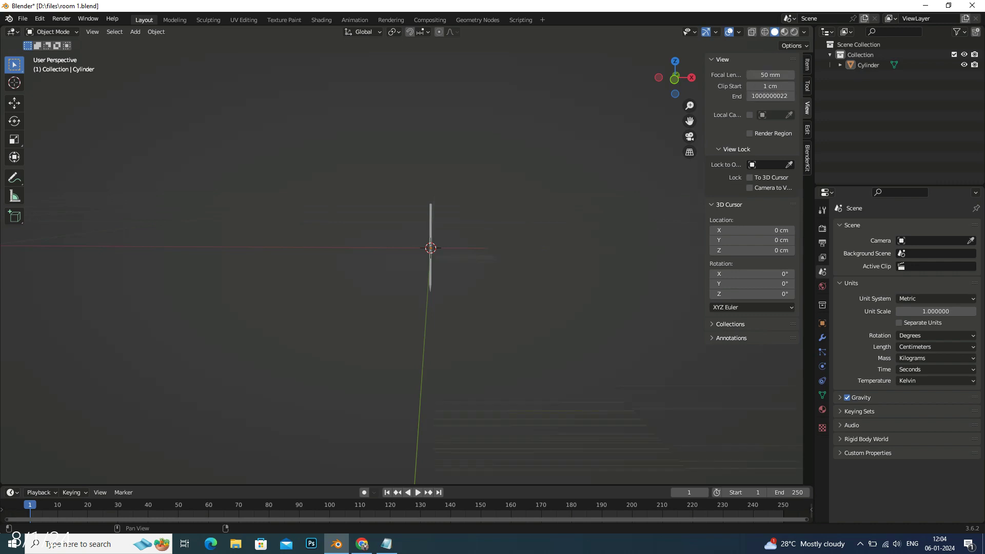
pyautogui.click(807, 64)
pyautogui.press('KP_1')
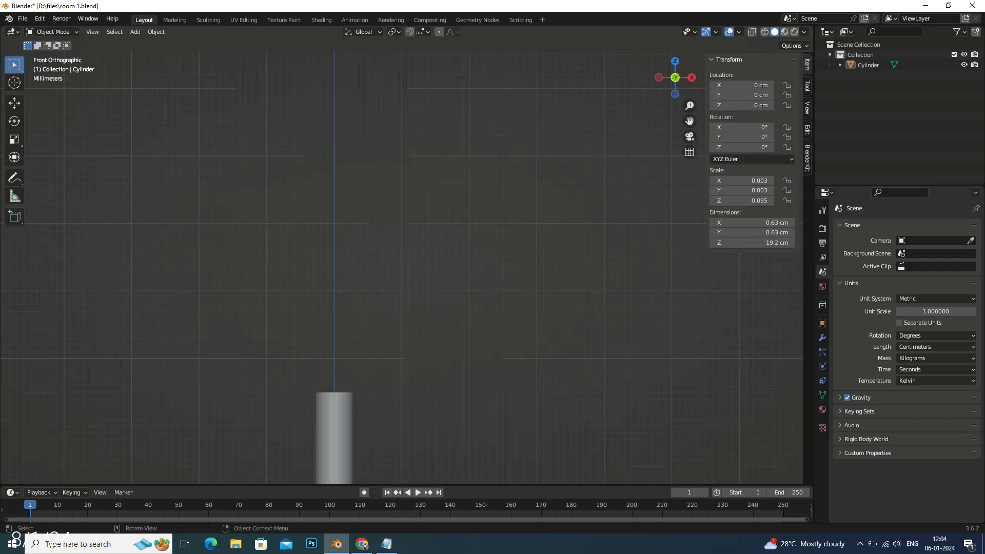
# Pan and zoom along the pencil to inspect its tip and shaft.
pyautogui.keyDown('shift'); pyautogui.moveTo(402, 385); pyautogui.dragTo(402, 81, button='middle'); pyautogui.keyUp('shift')
pyautogui.keyDown('shift'); pyautogui.moveTo(402, 205); pyautogui.dragTo(401, 77, button='middle'); pyautogui.keyUp('shift')
pyautogui.scroll(-2, 411, 308)
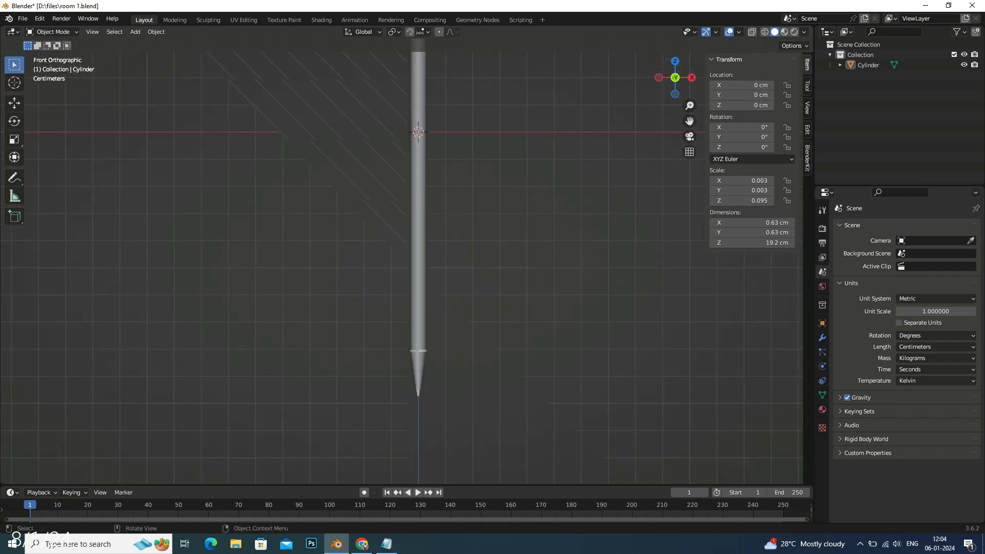
pyautogui.scroll(6, 411, 395)
pyautogui.press('Tab')
pyautogui.press('Tab')
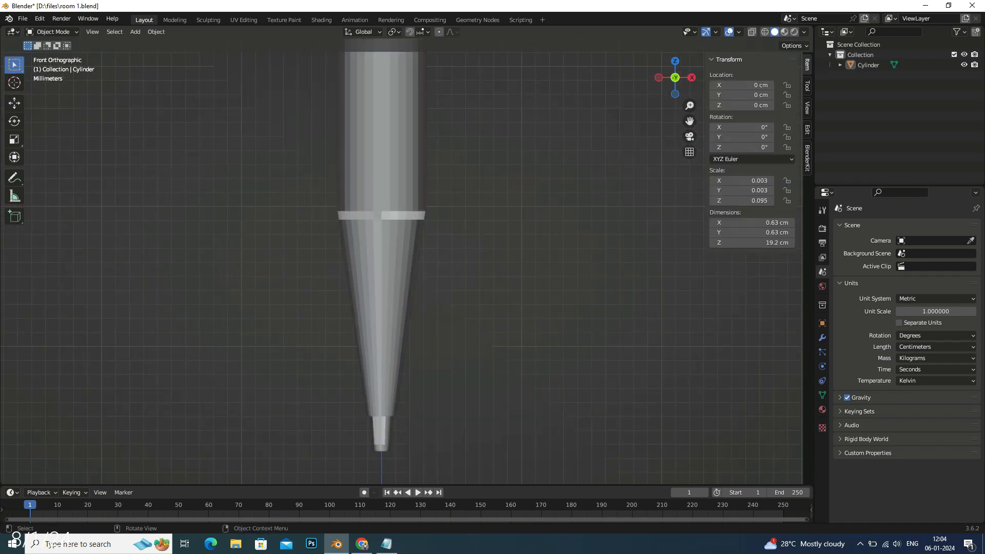
pyautogui.moveTo(390, 257)
pyautogui.keyDown('shift'); pyautogui.mouseDown(button='middle')
pyautogui.moveTo(410, 253)
pyautogui.moveTo(405, 379)
pyautogui.mouseUp(button='middle'); pyautogui.keyUp('shift')
pyautogui.scroll(-2, 405, 380)
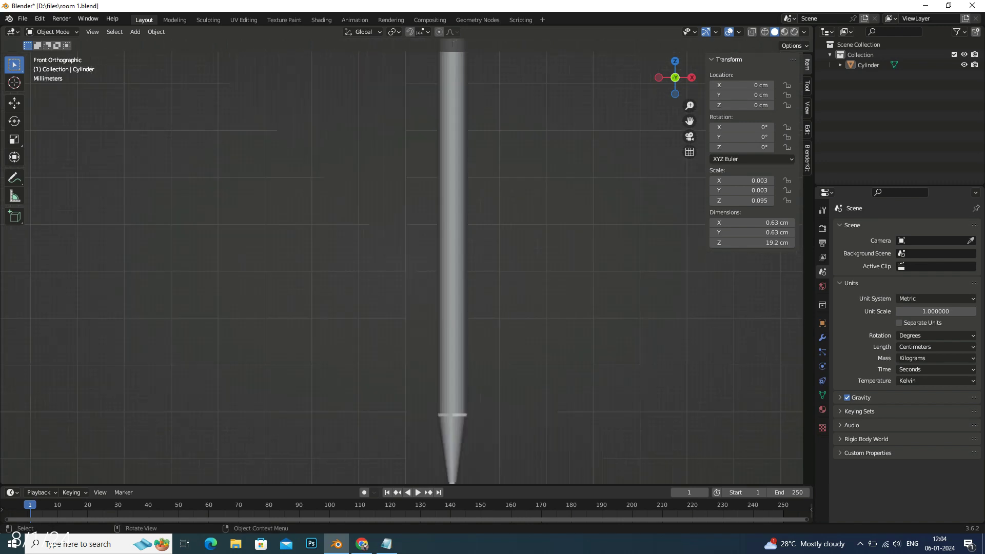
pyautogui.moveTo(441, 154)
pyautogui.keyDown('shift'); pyautogui.mouseDown(button='middle')
pyautogui.moveTo(412, 293)
pyautogui.moveTo(433, 293)
pyautogui.moveTo(415, 462)
pyautogui.mouseUp(button='middle'); pyautogui.keyUp('shift')
pyautogui.scroll(-2, 433, 287)
# Apply Shade Smooth to the pencil cylinder.
pyautogui.click(415, 257)
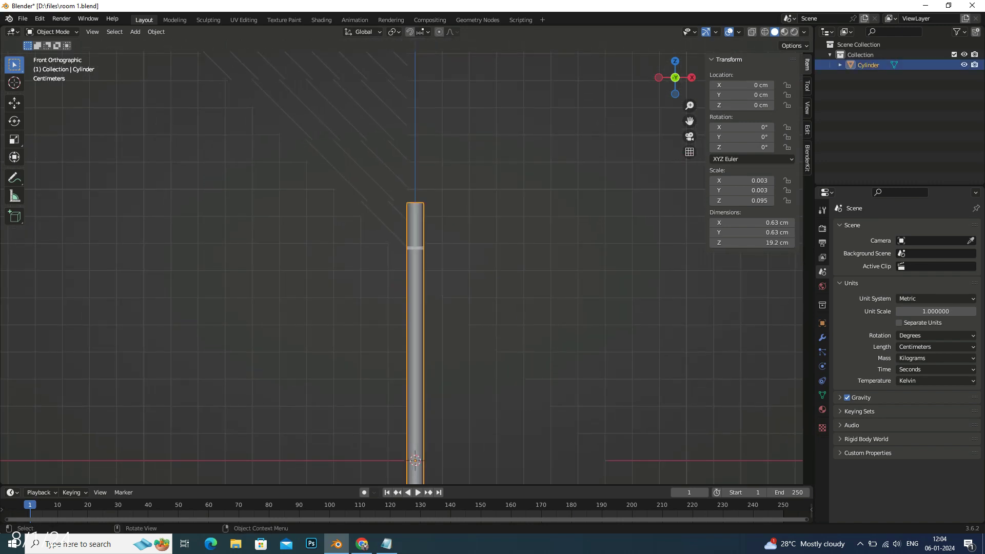
pyautogui.rightClick(390, 215)
pyautogui.click(374, 216)
pyautogui.scroll(-3, 484, 333)
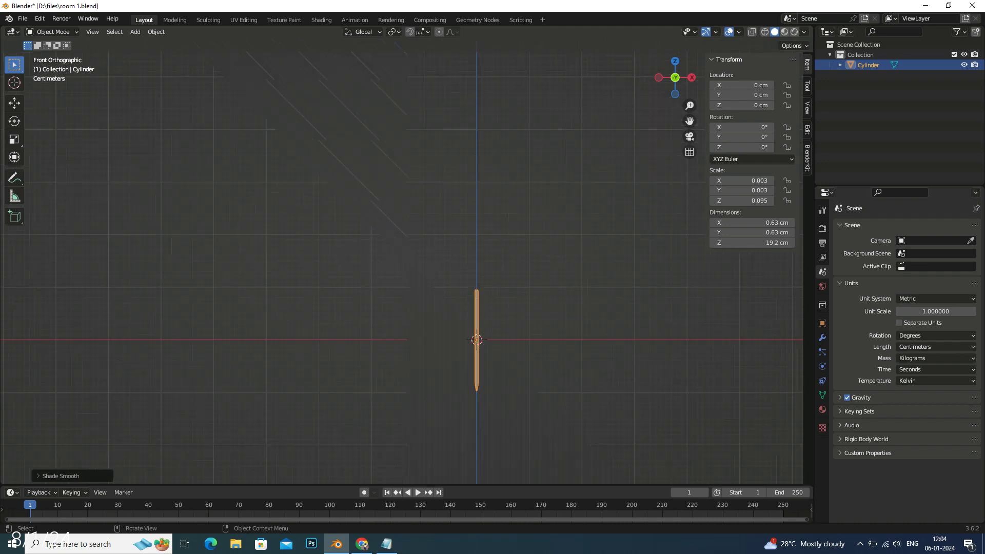
pyautogui.scroll(-2, 485, 334)
# Set the viewport Clip End to 100000 cm and recentre the pencil.
pyautogui.press('n')
pyautogui.press('n')
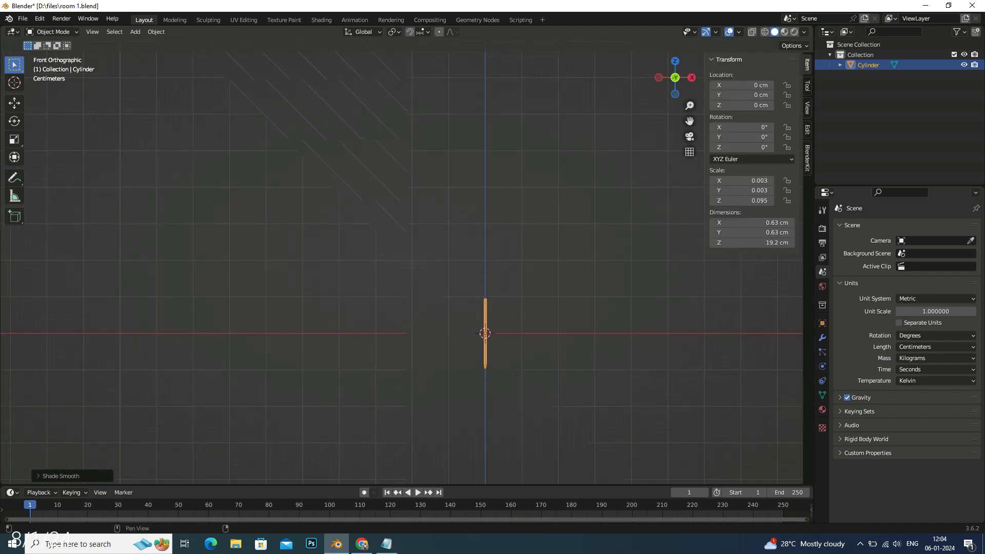
pyautogui.click(807, 107)
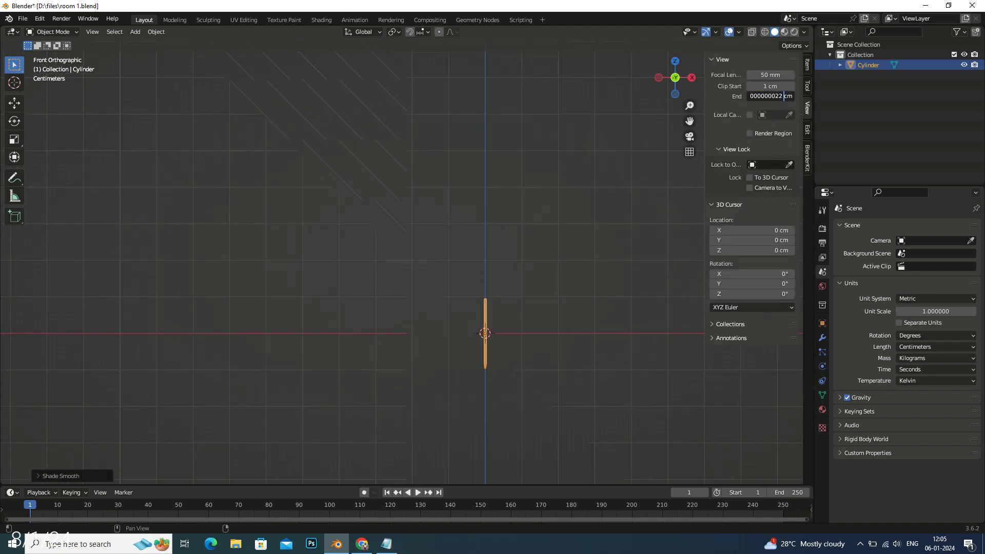
pyautogui.press('Return')
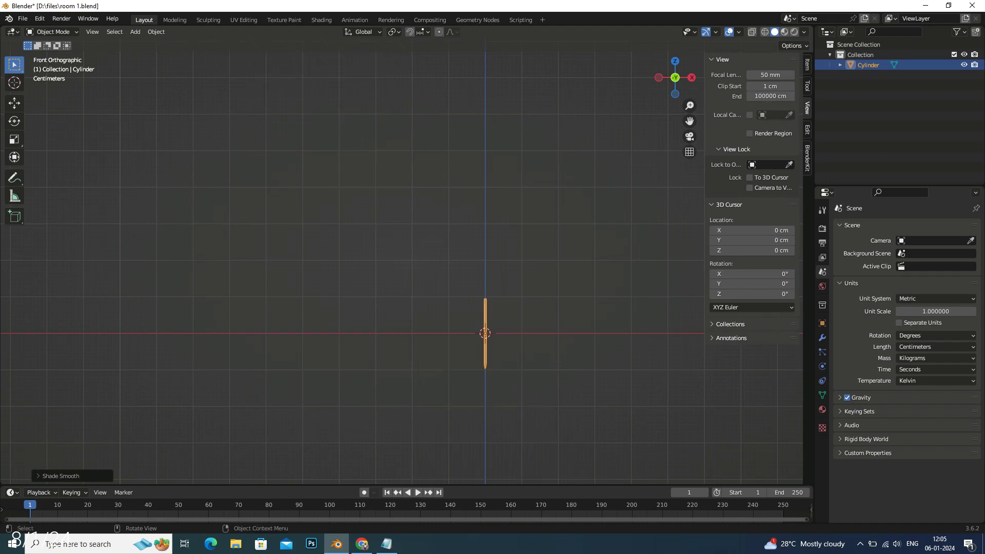
pyautogui.scroll(4, 513, 333)
pyautogui.moveTo(308, 334)
pyautogui.keyDown('shift'); pyautogui.mouseDown(button='middle')
pyautogui.moveTo(360, 324)
pyautogui.moveTo(499, 135)
pyautogui.mouseUp(button='middle'); pyautogui.keyUp('shift')
pyautogui.scroll(4, 359, 325)
pyautogui.scroll(2, 428, 221)
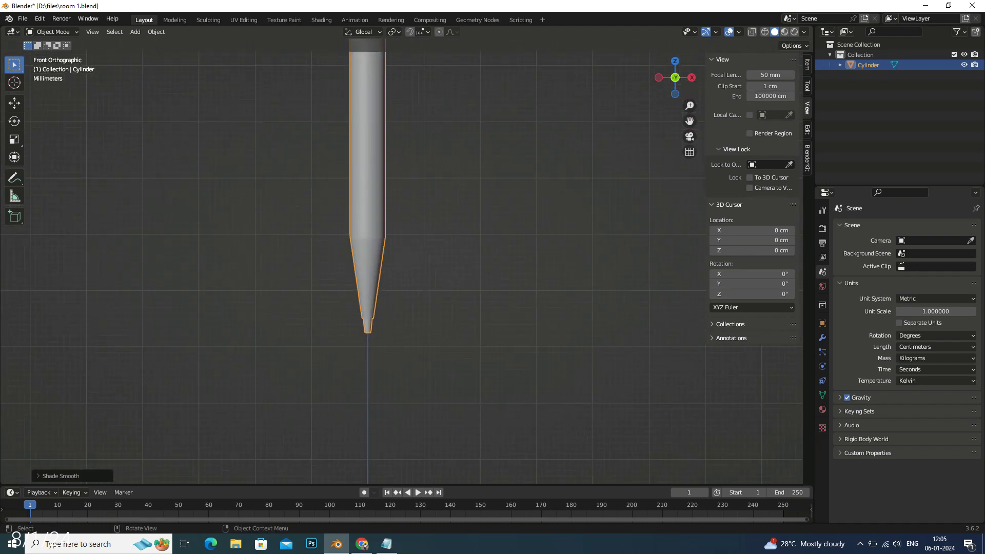
# Bring the pencil's tip cone into the front orthographic view.
pyautogui.scroll(2, 400, 262)
pyautogui.press('Tab')
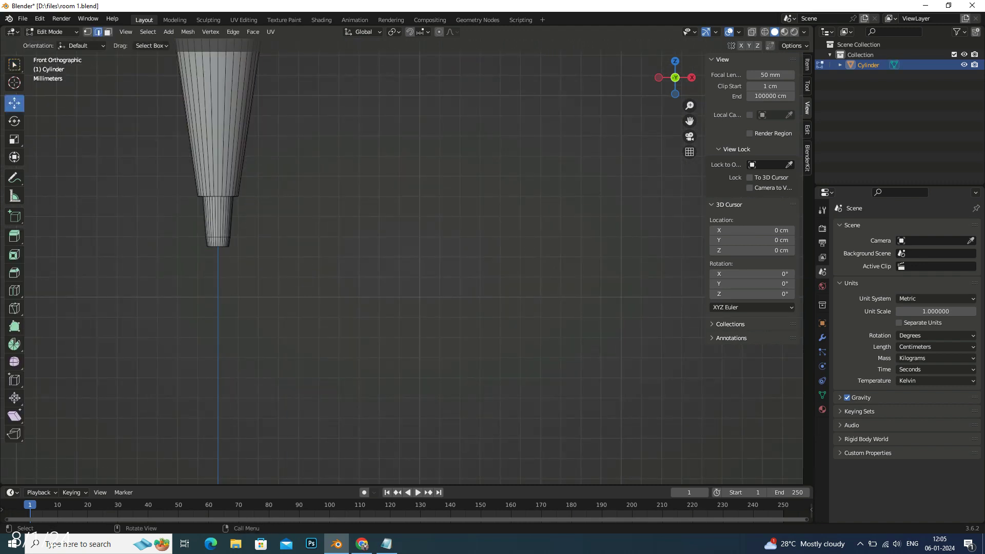
pyautogui.scroll(-10, 400, 261)
pyautogui.press('Tab')
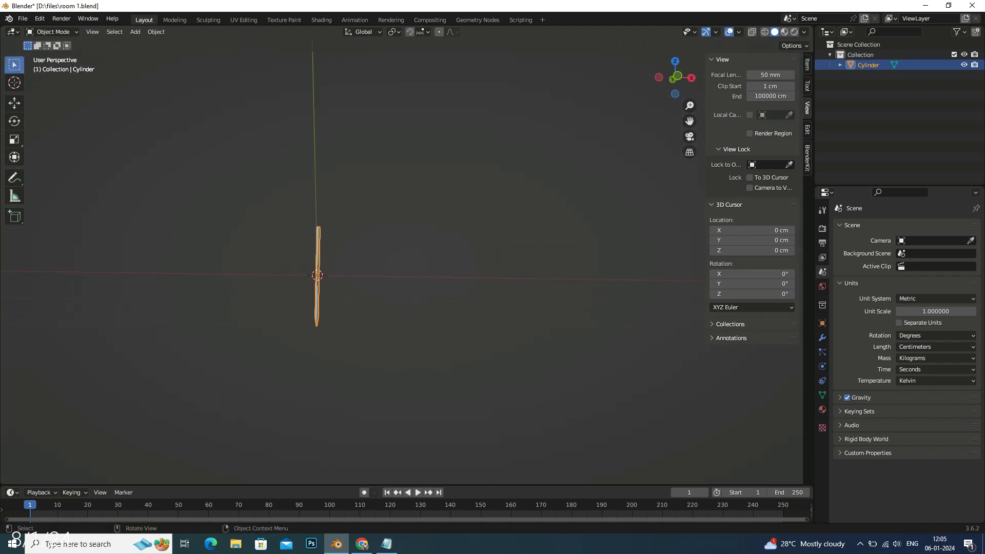
pyautogui.press('KP_1')
pyautogui.keyDown('shift'); pyautogui.moveTo(241, 103); pyautogui.dragTo(413, 226, button='middle'); pyautogui.keyUp('shift')
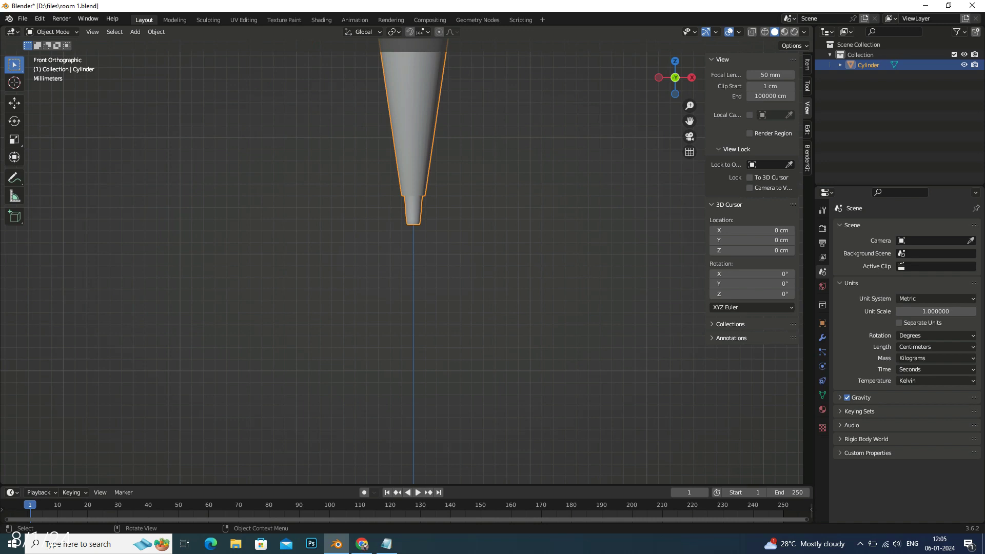
# Scale down and bevel the tip face into a rounded point, then deselect in Object Mode.
pyautogui.press('Tab')
pyautogui.press('Tab')
pyautogui.press('Tab')
pyautogui.press('Tab')
pyautogui.press('Tab')
pyautogui.press('3')
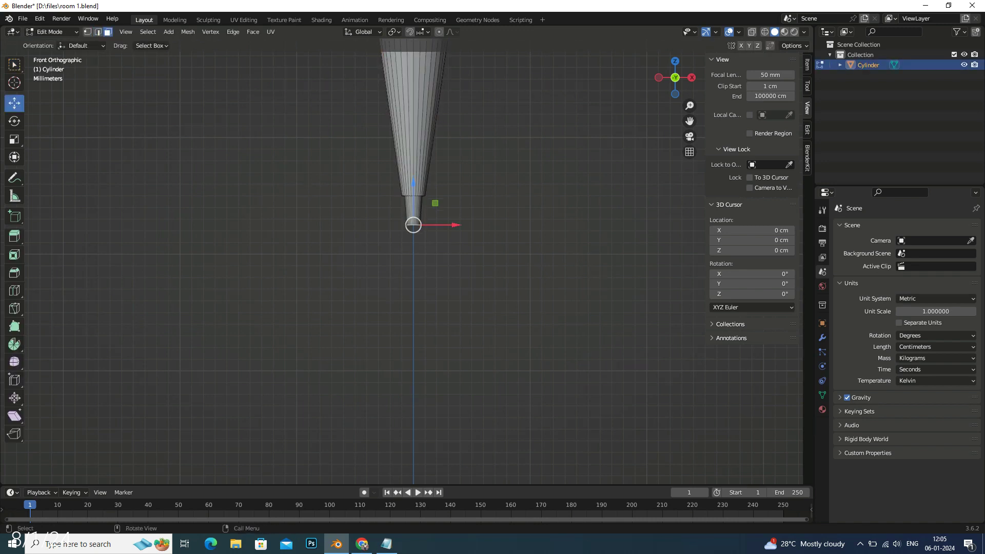
pyautogui.press('s')
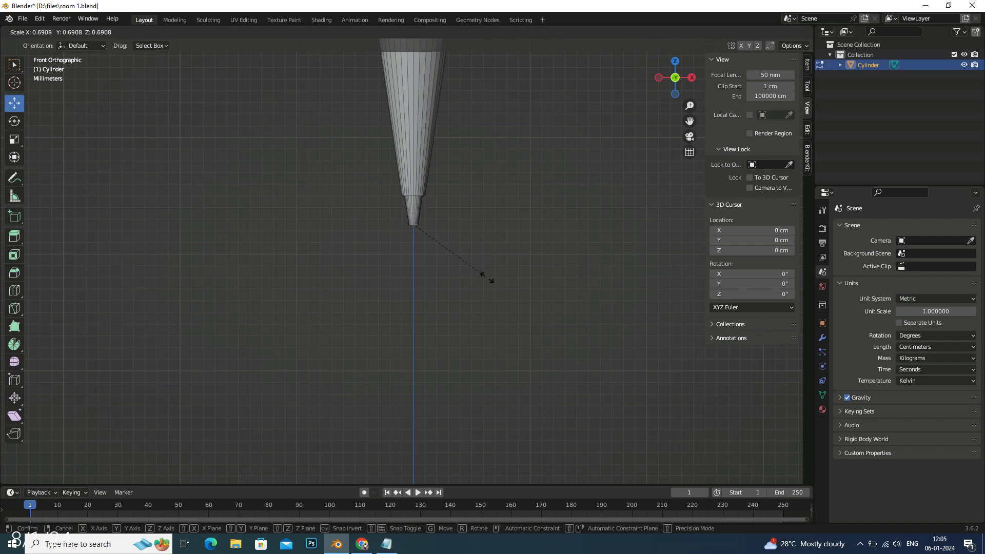
pyautogui.click(486, 278)
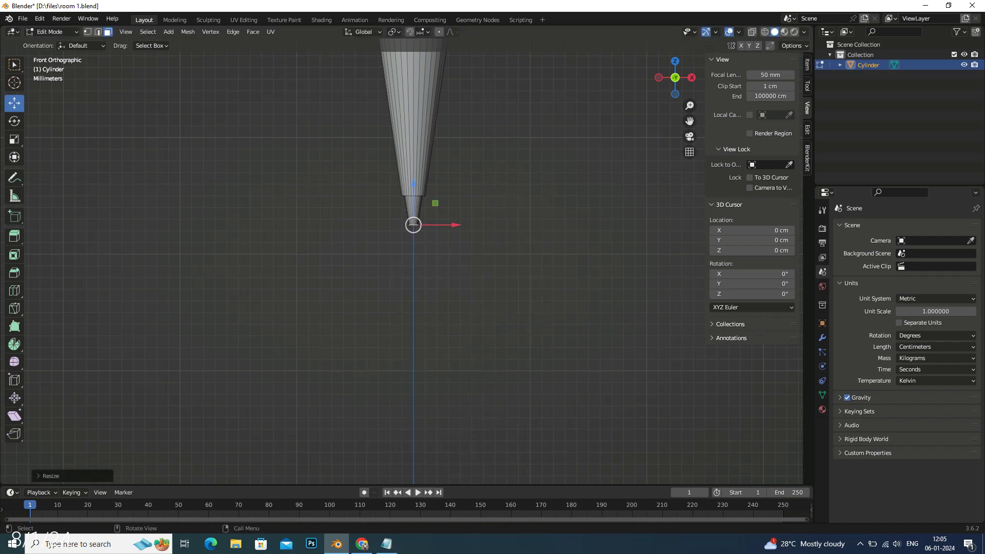
pyautogui.hotkey('ctrl', 'b')
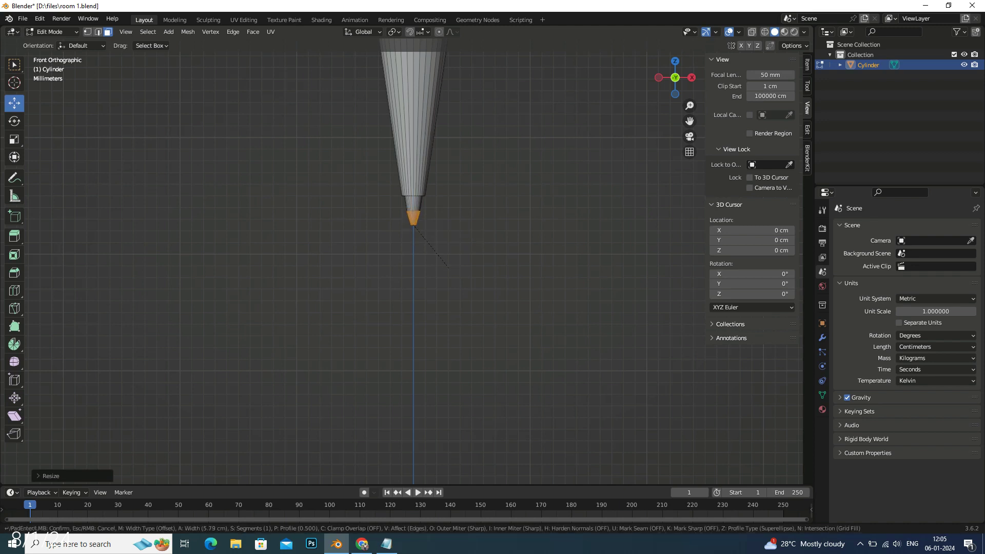
pyautogui.press('Return')
pyautogui.press('Tab')
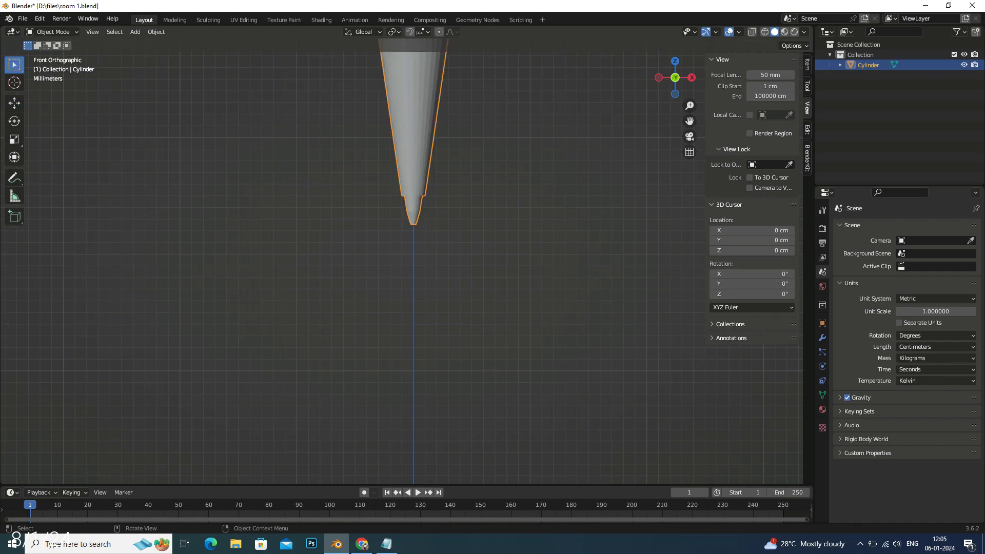
pyautogui.hotkey('alt', 'a')
# Rename the cylinder object to 'pencil' in the Outliner.
pyautogui.scroll(-2, 513, 333)
pyautogui.scroll(-2, 513, 334)
pyautogui.scroll(-1, 513, 334)
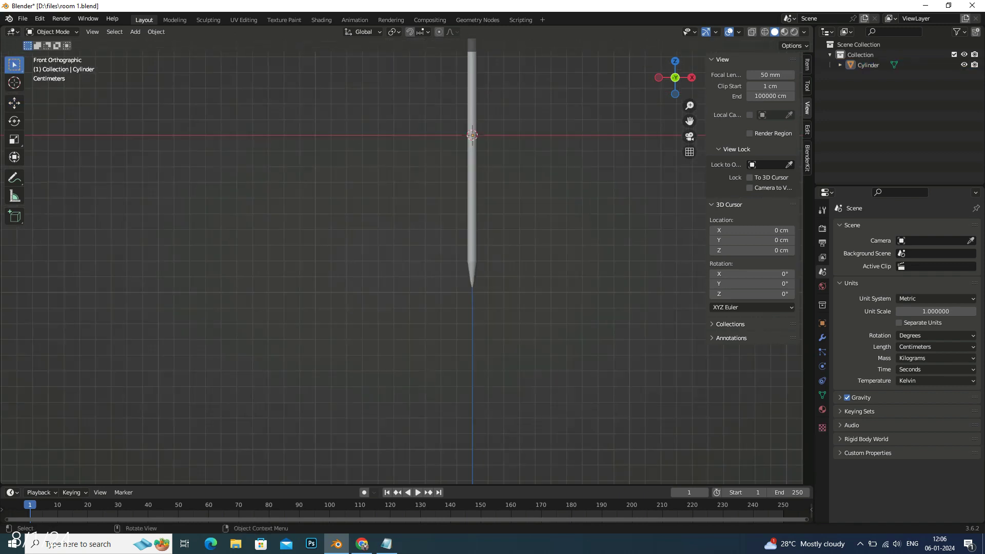
pyautogui.moveTo(513, 282)
pyautogui.keyDown('shift'); pyautogui.mouseDown(button='middle')
pyautogui.moveTo(445, 436)
pyautogui.moveTo(462, 359)
pyautogui.mouseUp(button='middle'); pyautogui.keyUp('shift')
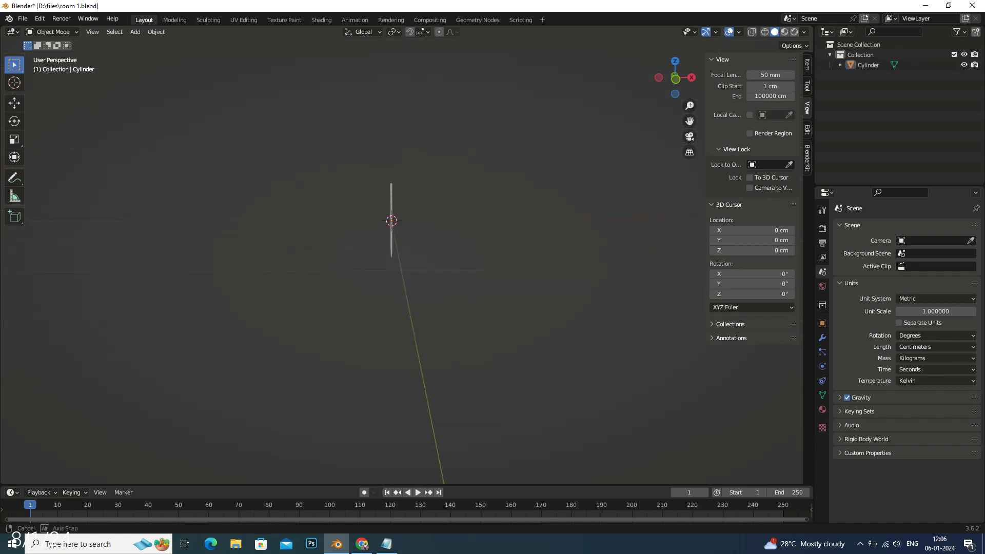
pyautogui.doubleClick(868, 64)
pyautogui.write('pencil')
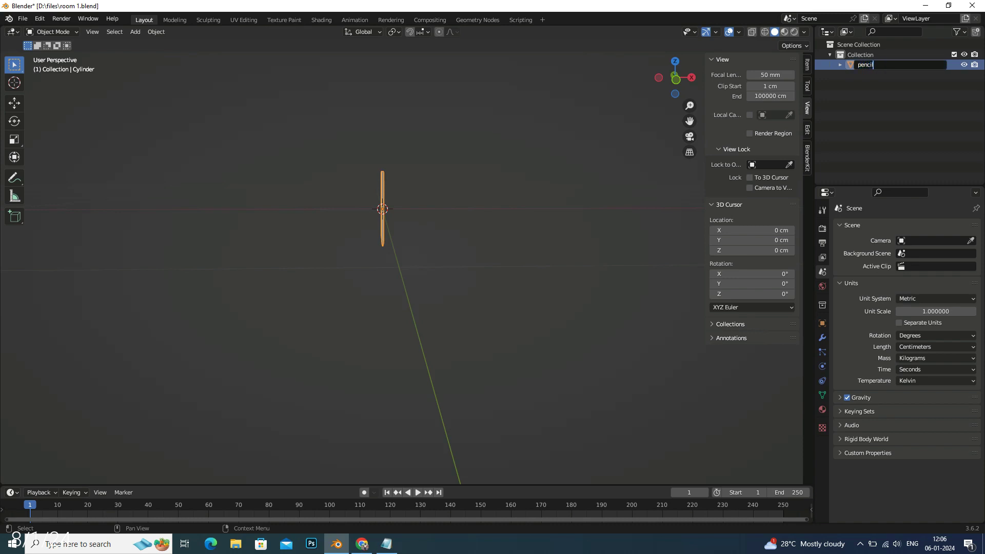
pyautogui.press('Return')
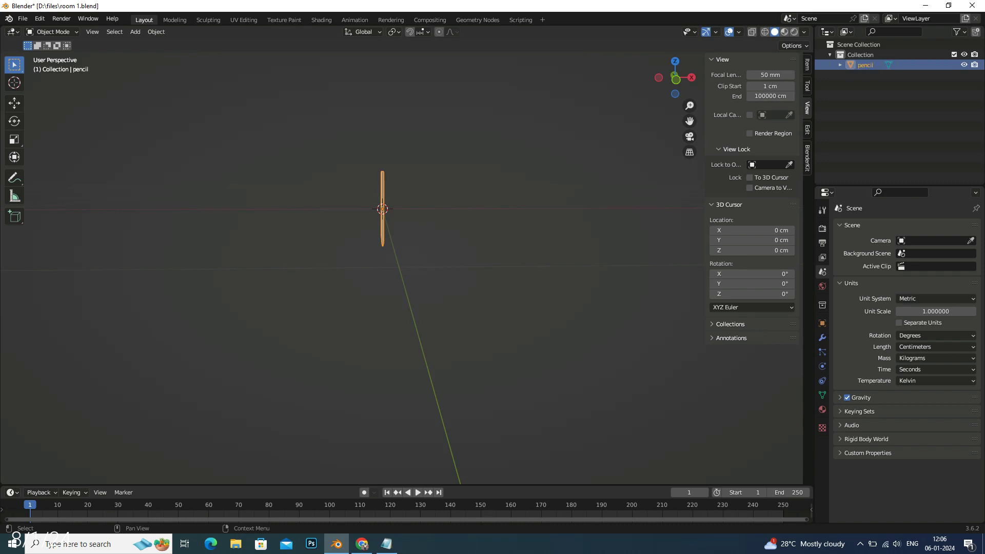
# Save room 1.blend and view the pencil from the front.
pyautogui.hotkey('ctrl', 's')
pyautogui.press('KP_1')
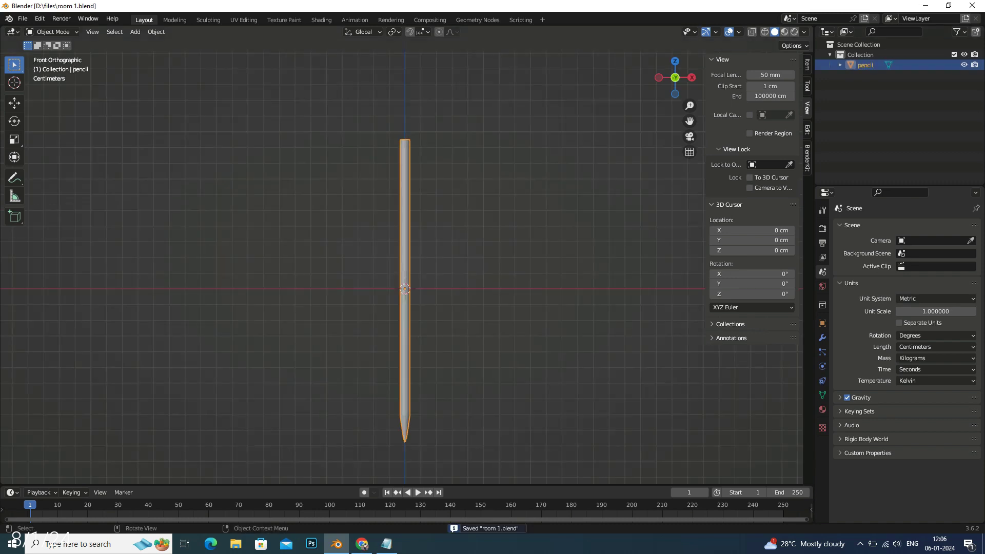
pyautogui.scroll(3, 398, 359)
pyautogui.scroll(2, 397, 359)
pyautogui.scroll(1, 398, 359)
# Enter Edit Mode on the pencil mesh and switch to face selection.
pyautogui.scroll(4, 390, 360)
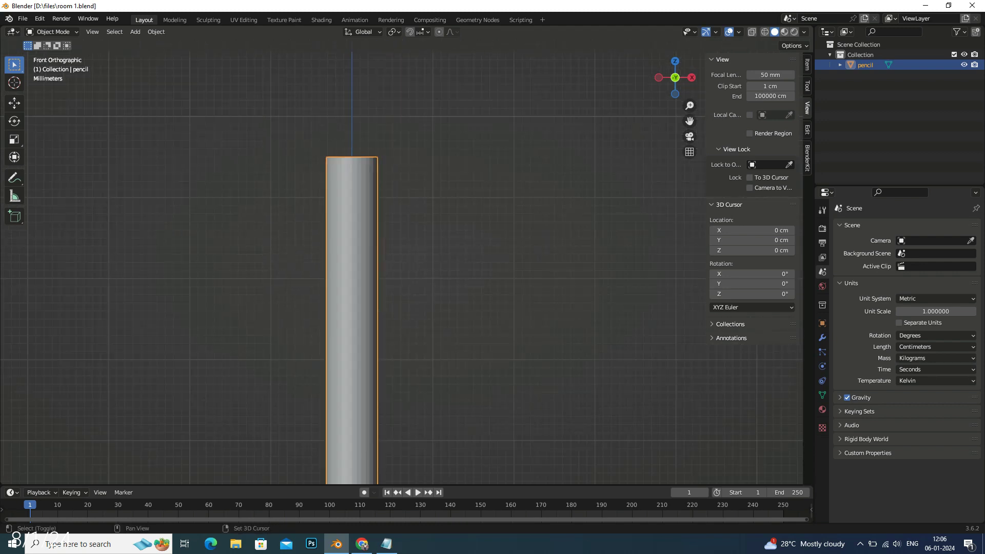
pyautogui.scroll(3, 390, 359)
pyautogui.press('Tab')
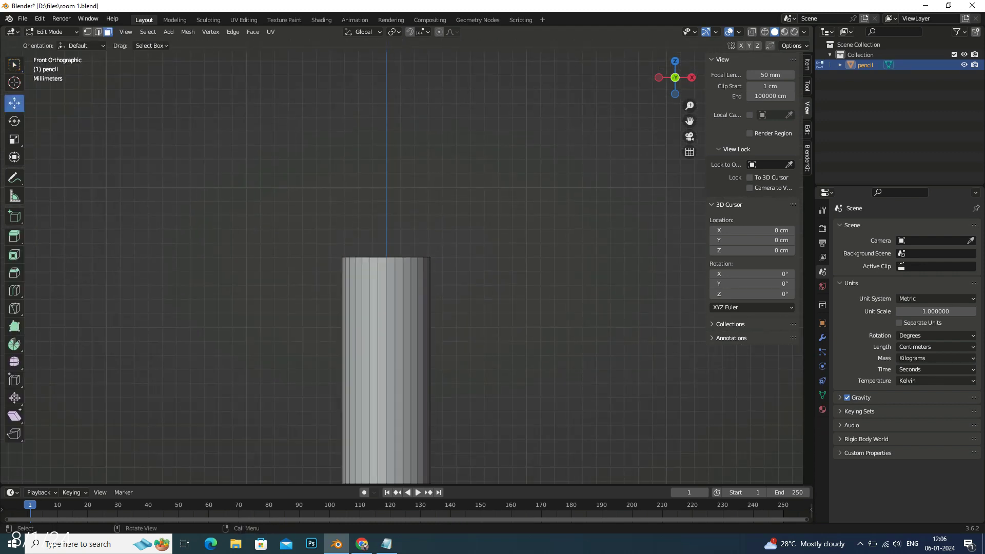
pyautogui.scroll(-2, 365, 359)
pyautogui.press('2')
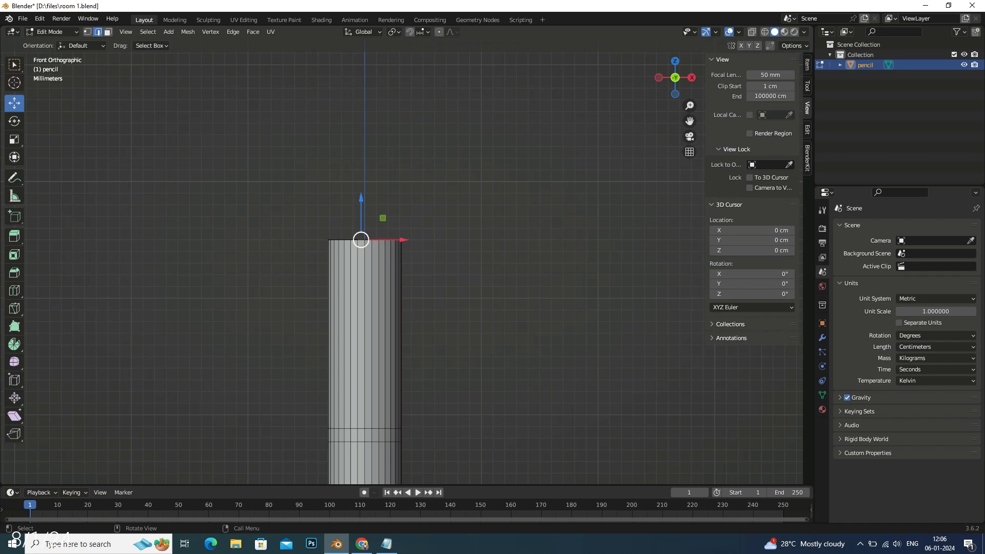
pyautogui.keyDown('shift'); pyautogui.moveTo(360, 240); pyautogui.dragTo(348, 341, button='middle'); pyautogui.keyUp('shift')
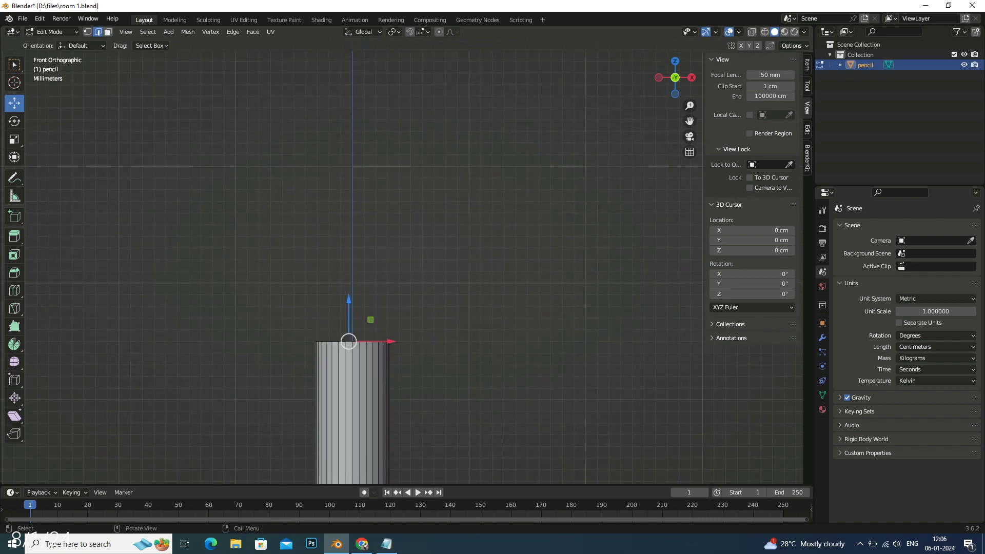
pyautogui.moveTo(676, 77); pyautogui.dragTo(678, 75)
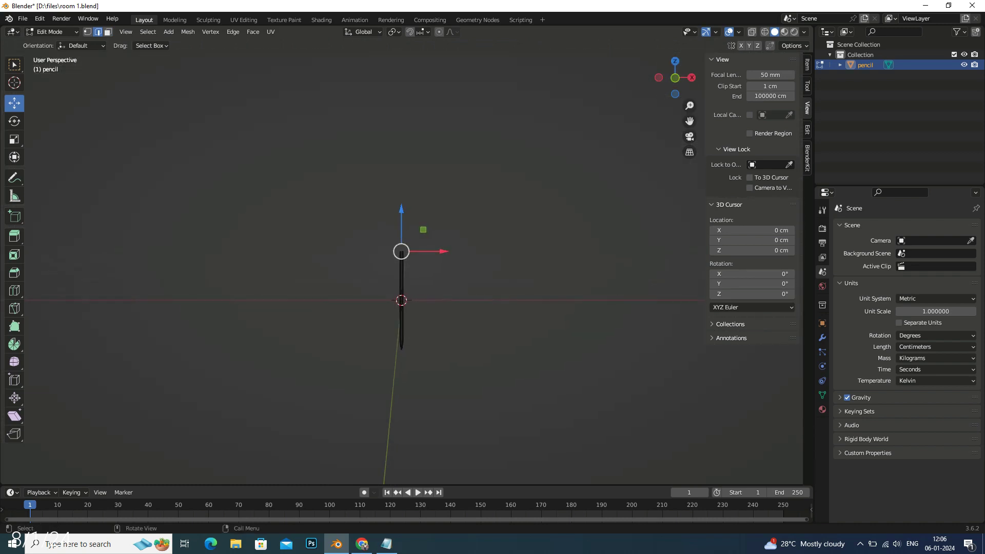
pyautogui.press('3')
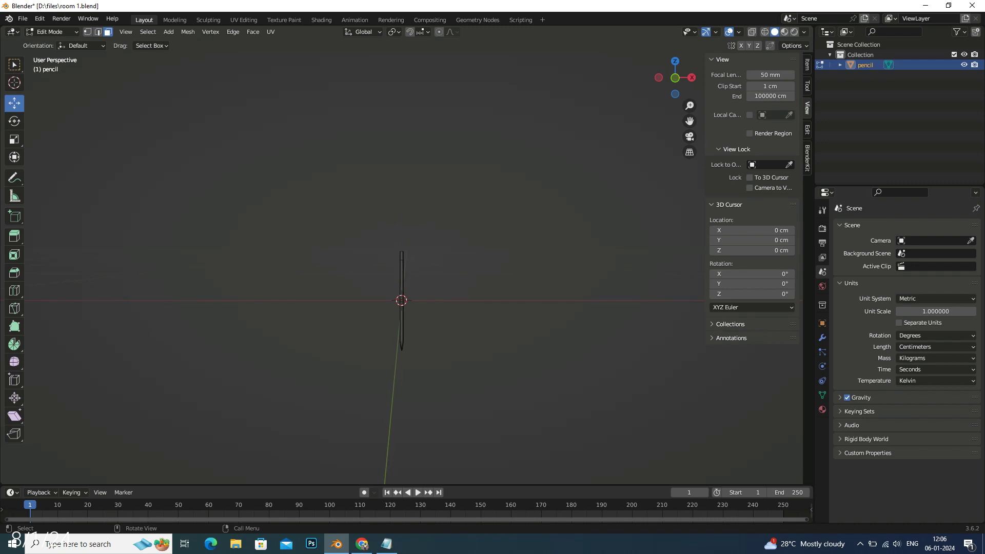
# Return to the front orthographic view, zoomed in on the pencil's top end.
pyautogui.moveTo(405, 256); pyautogui.dragTo(433, 271, button='middle')
pyautogui.press('KP_1')
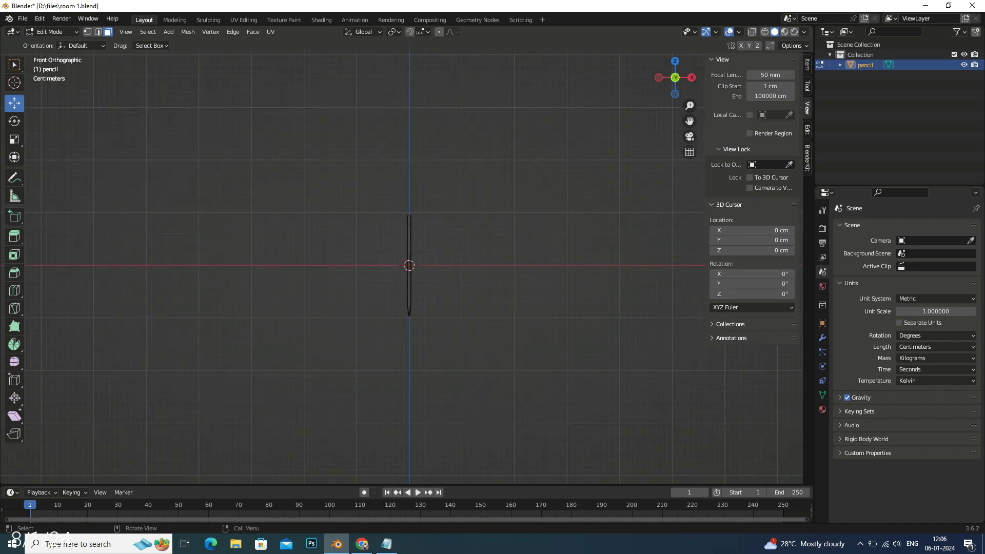
pyautogui.scroll(8, 433, 271)
pyautogui.keyDown('shift'); pyautogui.moveTo(359, 154); pyautogui.dragTo(402, 348, button='middle'); pyautogui.keyUp('shift')
pyautogui.scroll(6, 350, 267)
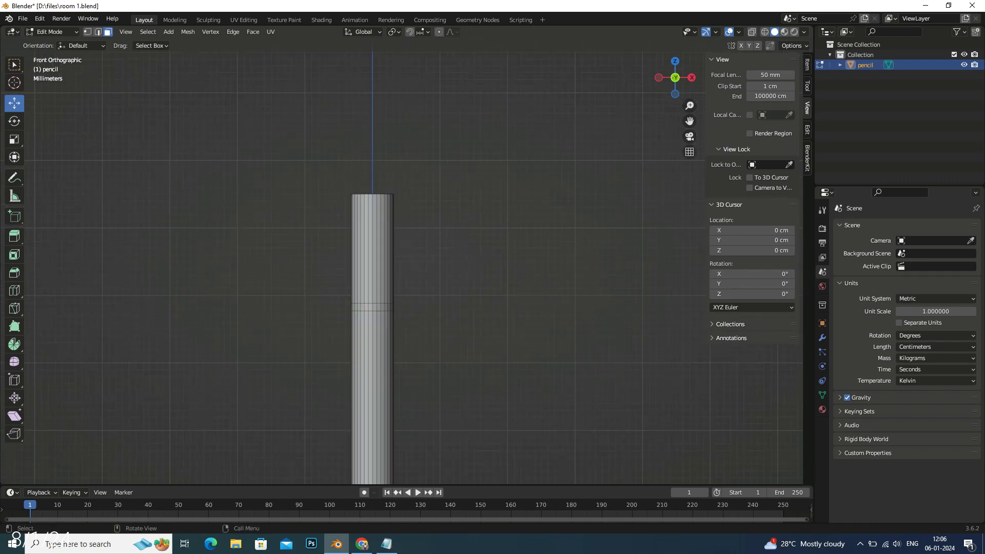
pyautogui.moveTo(377, 256); pyautogui.dragTo(390, 267, button='middle')
pyautogui.scroll(-8, 393, 283)
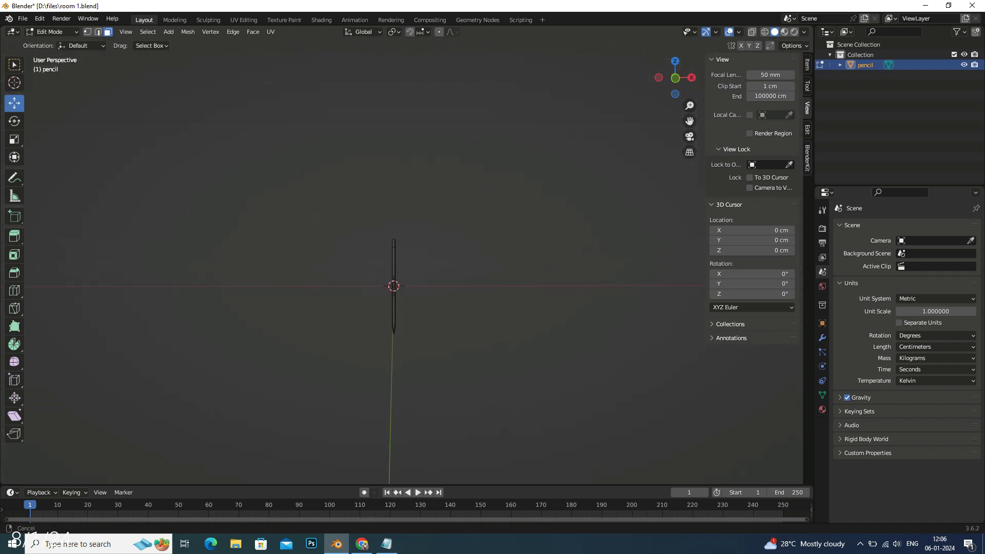
pyautogui.press('KP_1')
pyautogui.scroll(8, 364, 308)
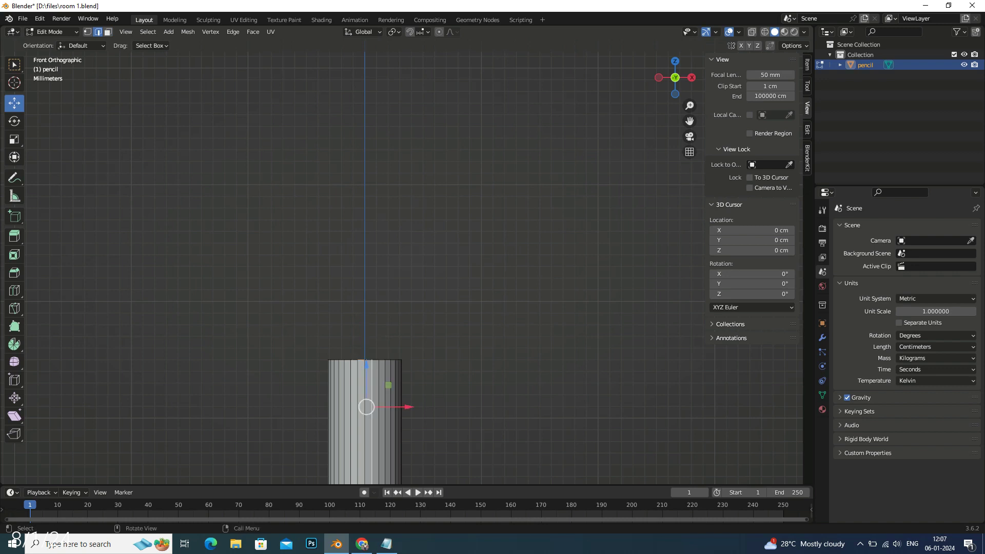
pyautogui.scroll(1, 385, 395)
pyautogui.scroll(5, 385, 395)
# Select the edges along the pencil's top rim.
pyautogui.click(315, 286)
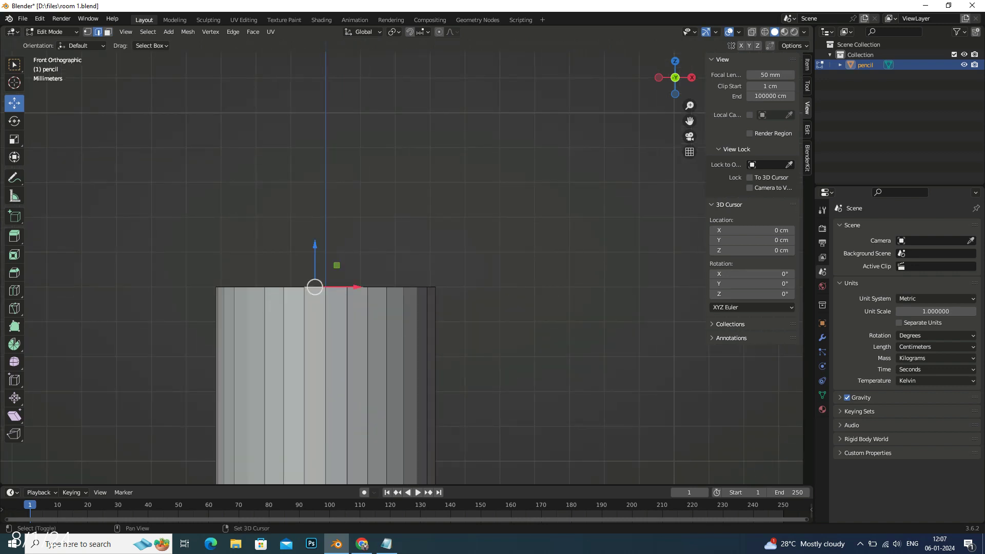
pyautogui.keyDown('ctrl'); pyautogui.click(357, 286); pyautogui.keyUp('ctrl')
pyautogui.keyDown('ctrl'); pyautogui.click(402, 287); pyautogui.keyUp('ctrl')
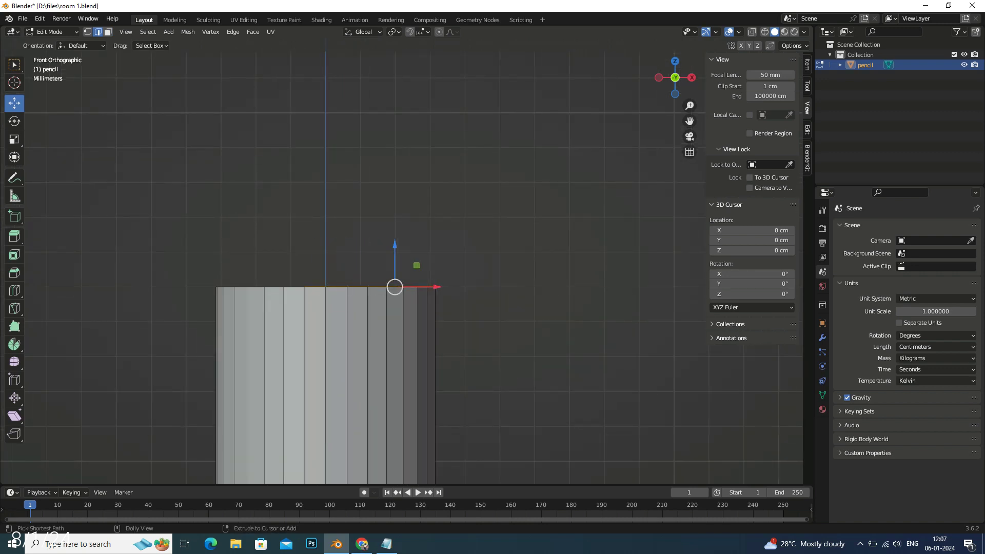
pyautogui.keyDown('ctrl'); pyautogui.click(294, 287); pyautogui.keyUp('ctrl')
pyautogui.keyDown('ctrl'); pyautogui.click(226, 287); pyautogui.keyUp('ctrl')
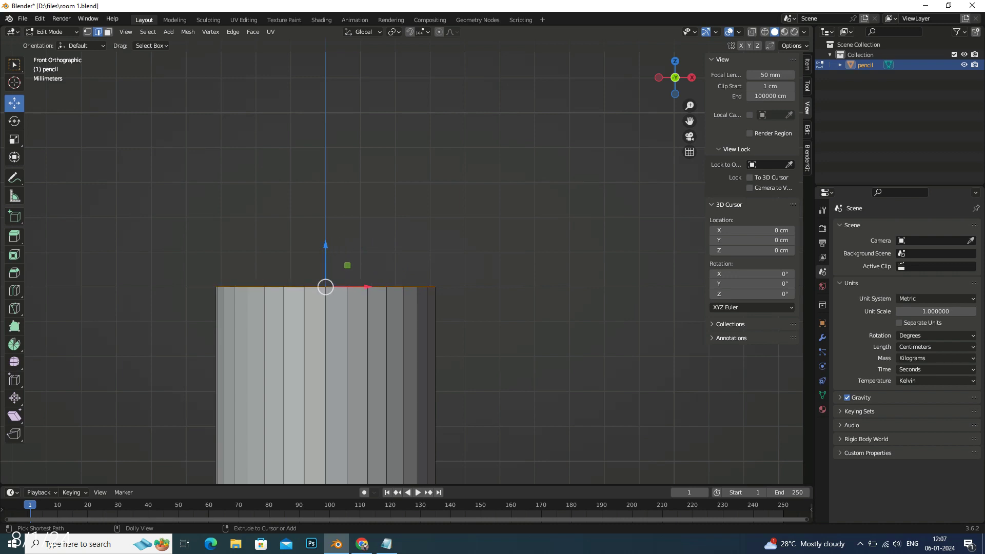
# Try a multi-segment bevel on the top rim edges, then undo it.
pyautogui.hotkey('ctrl', 'b')
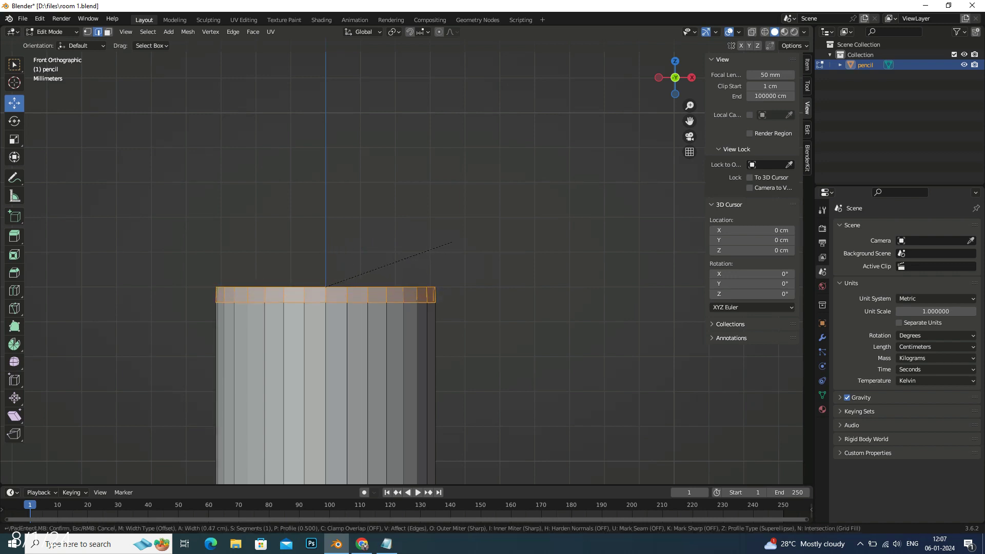
pyautogui.press('Return')
pyautogui.click(167, 328)
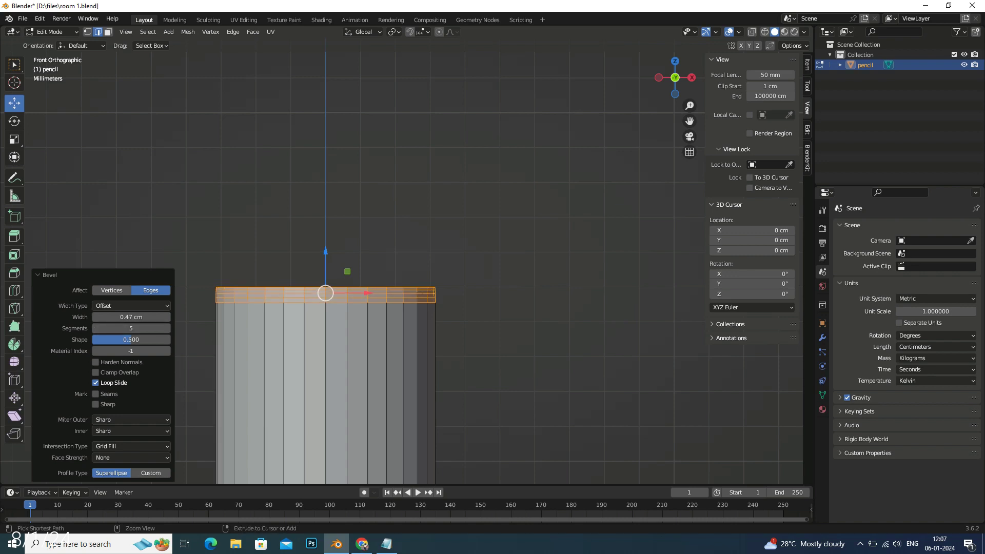
pyautogui.hotkey('ctrl', 'b')
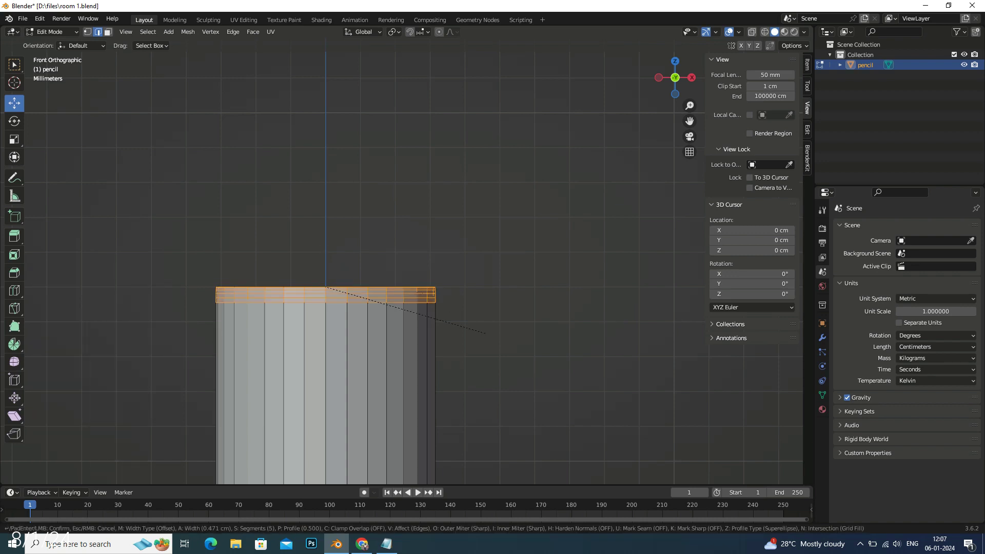
pyautogui.click(486, 334)
pyautogui.hotkey('ctrl', 'z')
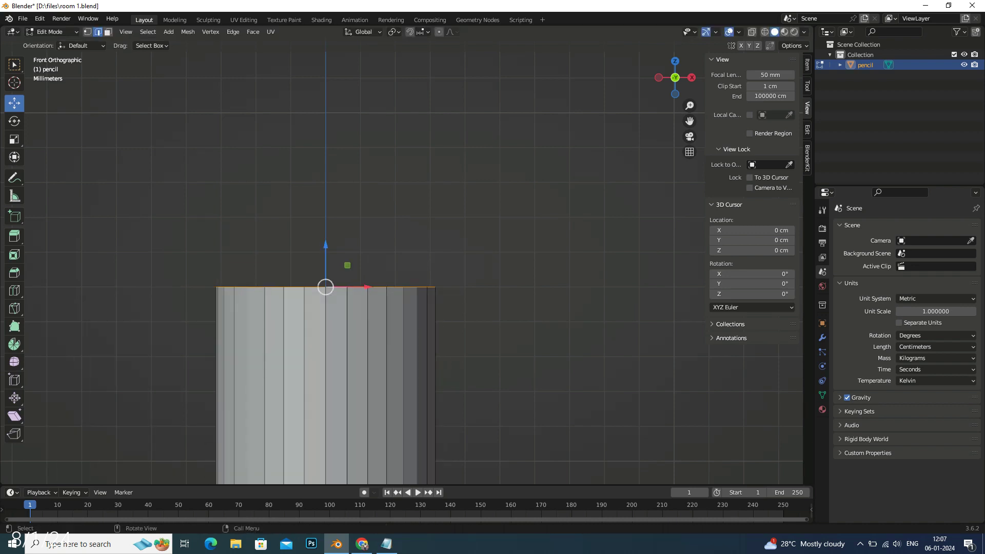
# Extrude the top rim slightly, redoing it with a smaller height.
pyautogui.press('e')
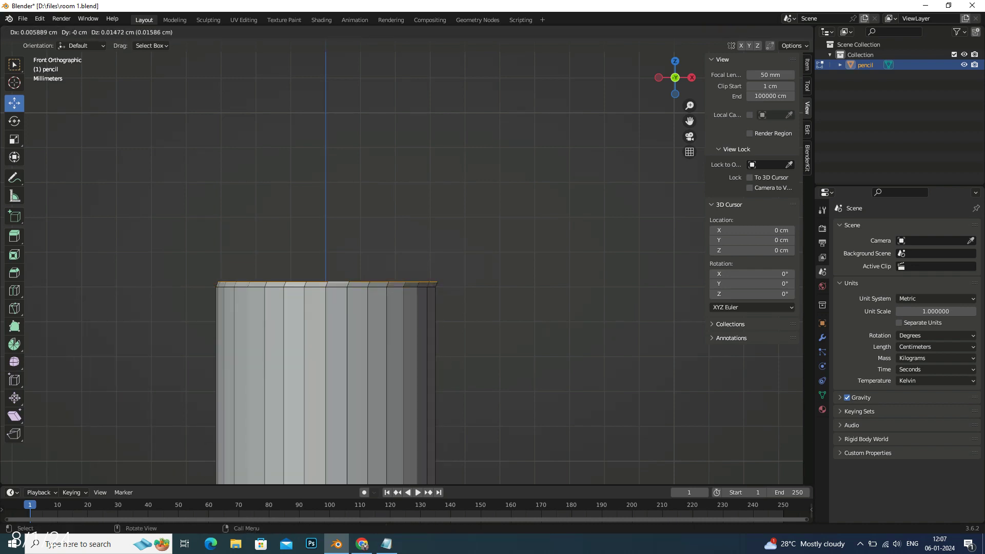
pyautogui.press('Return')
pyautogui.hotkey('ctrl', 'z')
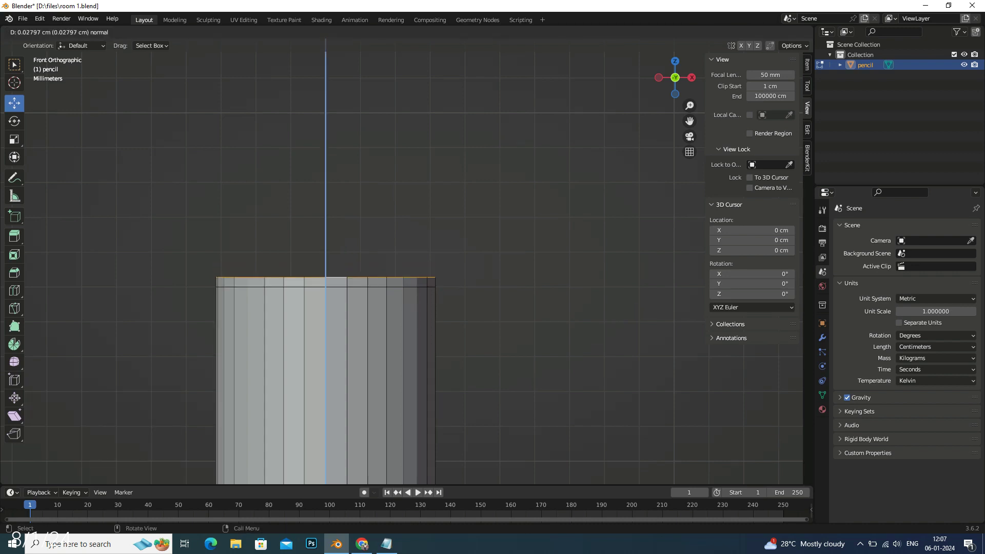
pyautogui.press('e')
pyautogui.press('Return')
# Bevel the extruded rim 0.209 cm wide with 9 segments.
pyautogui.hotkey('ctrl', 'b')
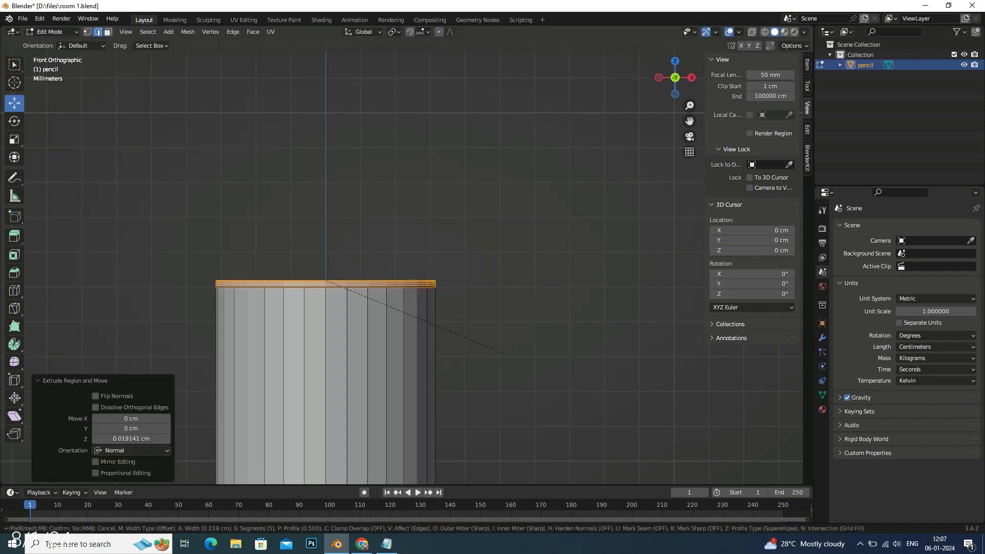
pyautogui.scroll(2, 502, 353)
pyautogui.click(501, 353)
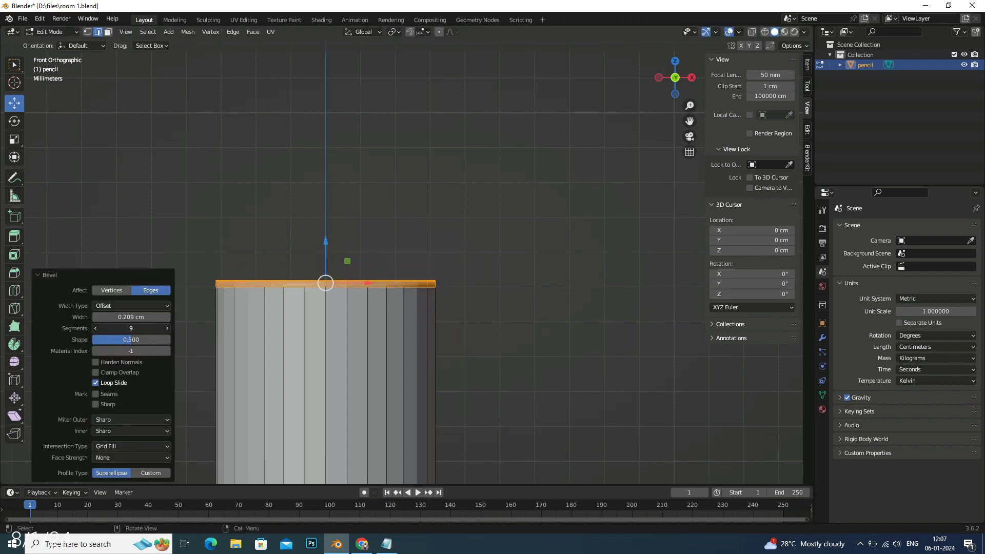
# Return to Object Mode, deselect the pencil and zoom out.
pyautogui.press('Tab')
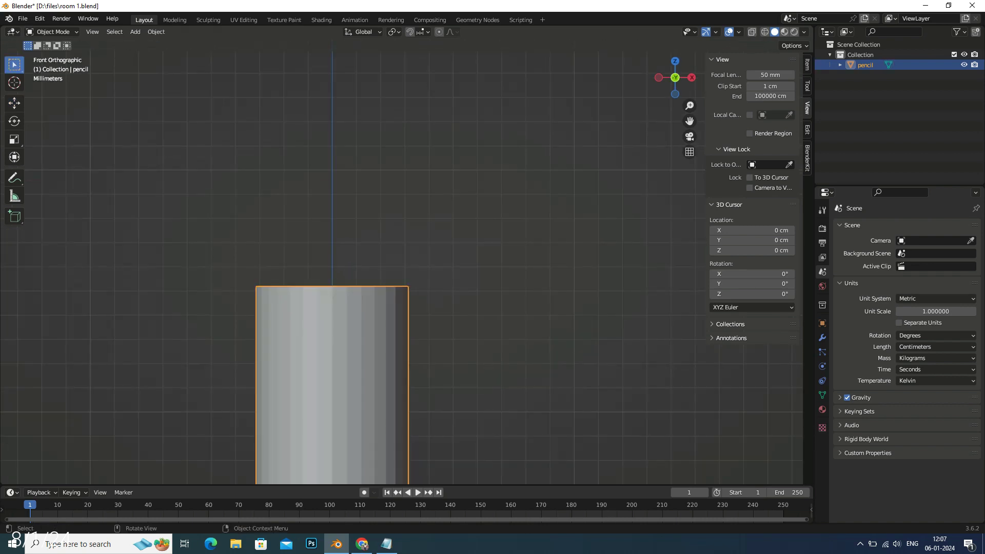
pyautogui.hotkey('alt', 'a')
pyautogui.scroll(-5, 402, 266)
pyautogui.scroll(-8, 401, 267)
pyautogui.scroll(-3, 402, 267)
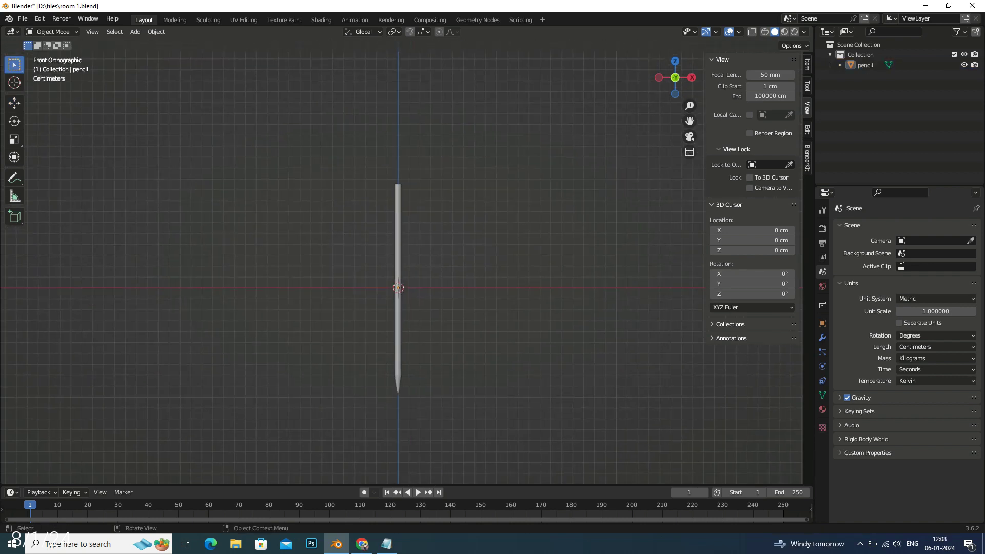